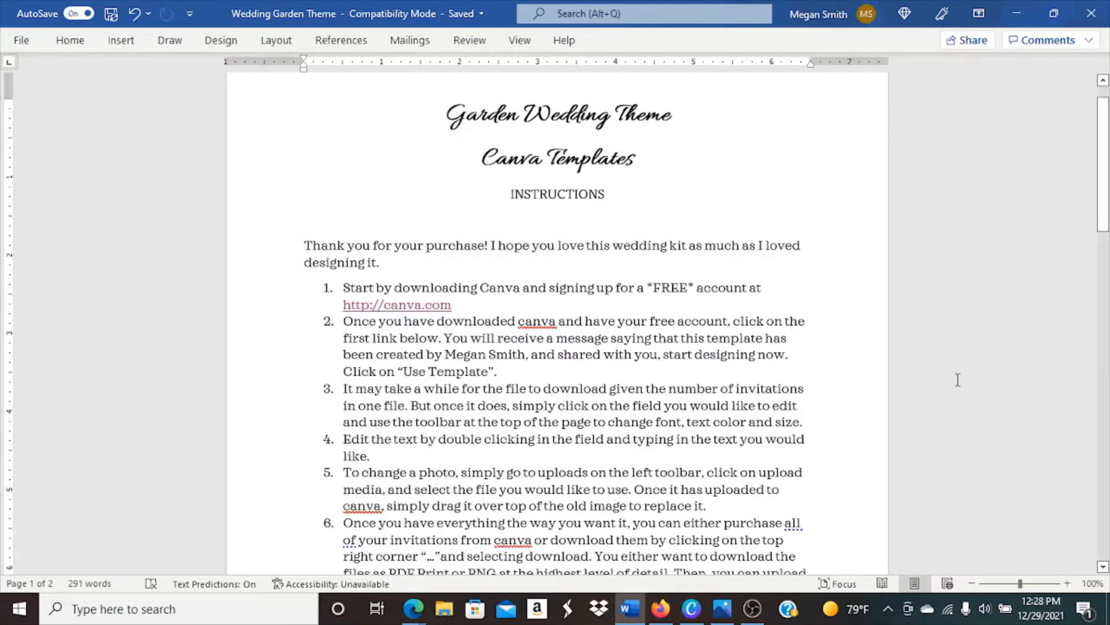
Read through the Canva template instructions and the list of template links in the document
{"action": "scroll", "coordinate": [706, 383], "scroll_direction": "down", "scroll_amount": 3}
{"action": "scroll", "coordinate": [706, 383], "scroll_direction": "up", "scroll_amount": 3}
{"action": "scroll", "coordinate": [784, 345], "scroll_direction": "down", "scroll_amount": 1}
{"action": "scroll", "coordinate": [785, 344], "scroll_direction": "down", "scroll_amount": 6}
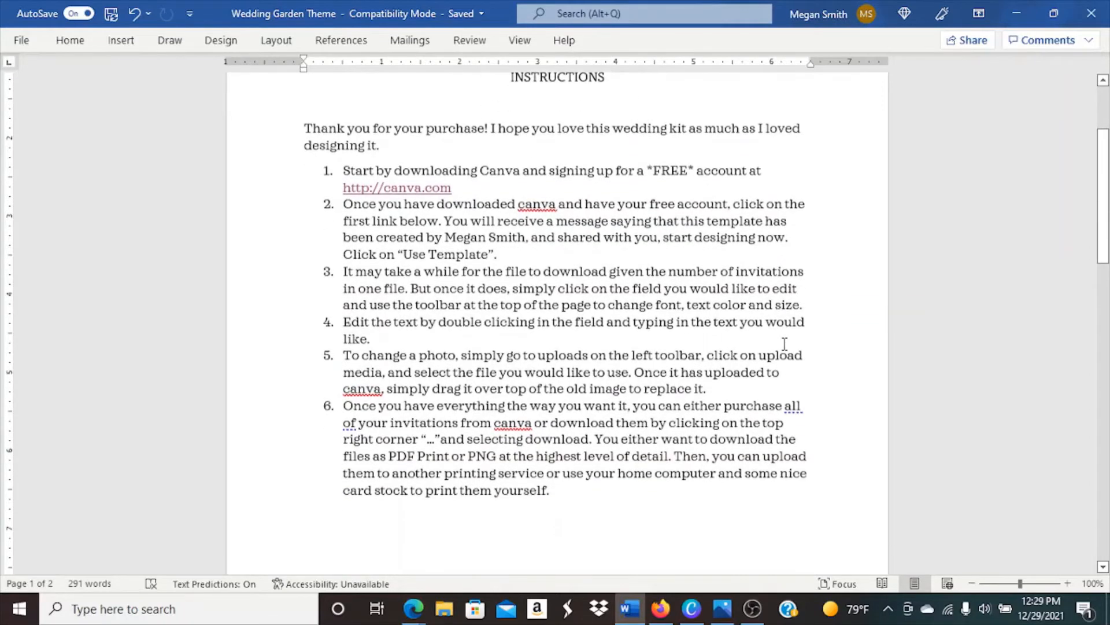
{"action": "scroll", "coordinate": [786, 343], "scroll_direction": "down", "scroll_amount": 2}
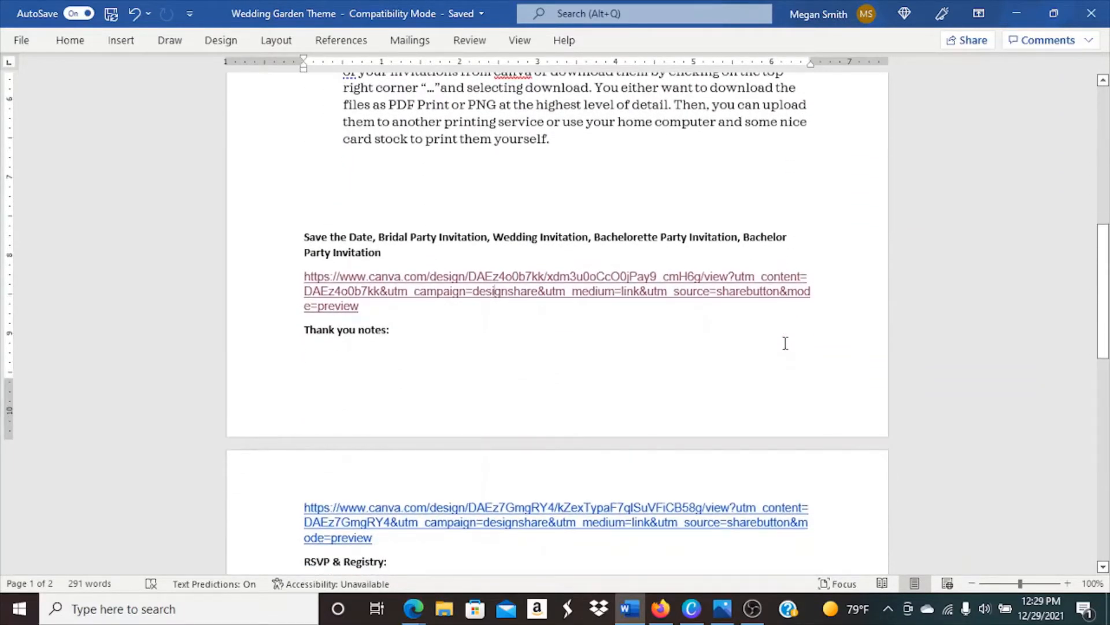
{"action": "scroll", "coordinate": [785, 343], "scroll_direction": "down", "scroll_amount": 1}
{"action": "scroll", "coordinate": [785, 343], "scroll_direction": "down", "scroll_amount": 1}
{"action": "scroll", "coordinate": [784, 344], "scroll_direction": "up", "scroll_amount": 2}
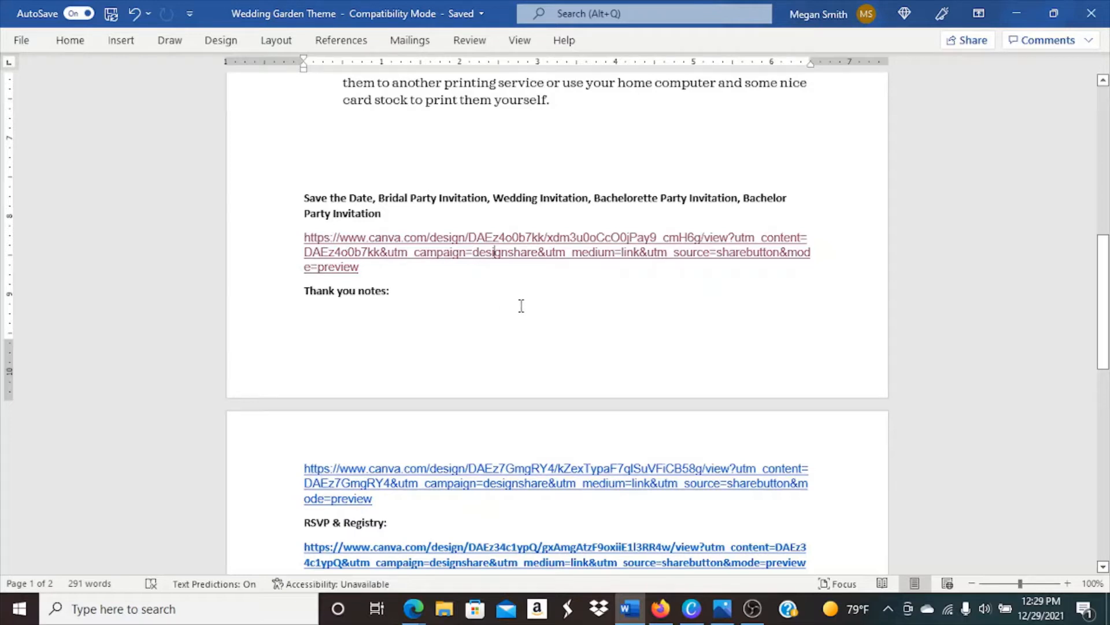
Open the Canva link for the save-the-date and invitation set and create an editable copy from the template
{"action": "left_click", "coordinate": [460, 244], "text": "ctrl"}
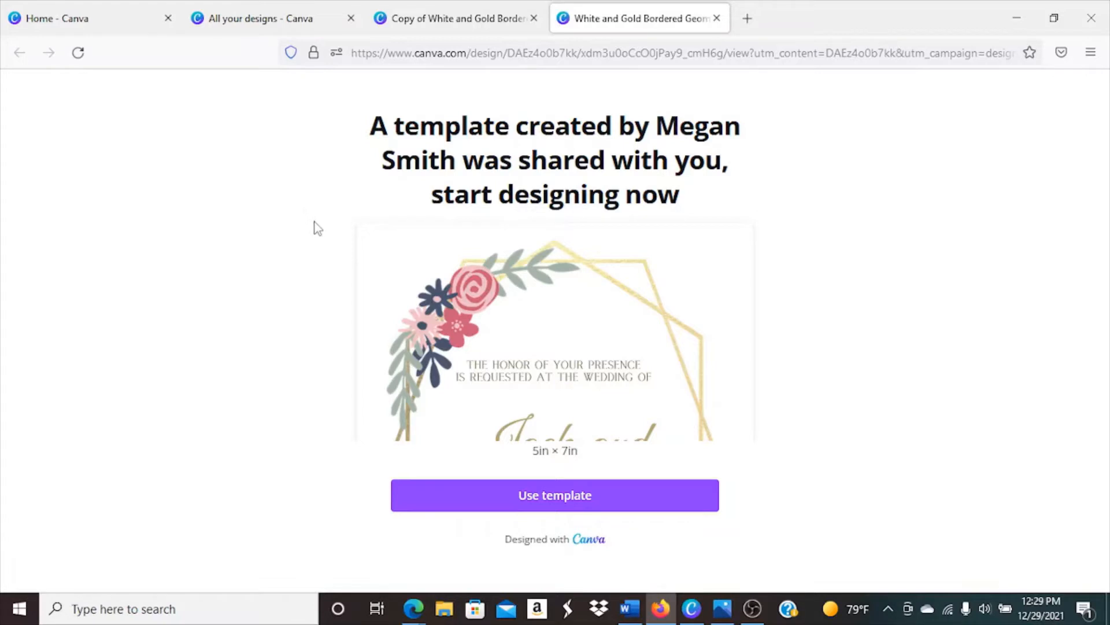
{"action": "left_click", "coordinate": [512, 504]}
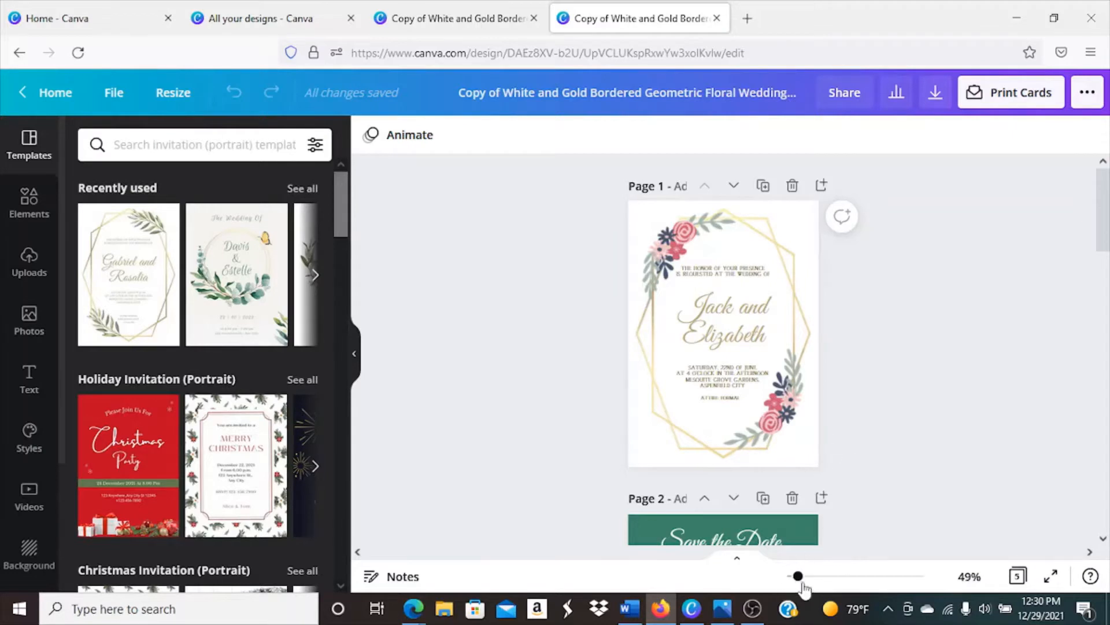
Replace the couple's names on the page 1 wedding invitation with the new couple's first names
{"action": "left_click_drag", "start_coordinate": [798, 576], "coordinate": [807, 577]}
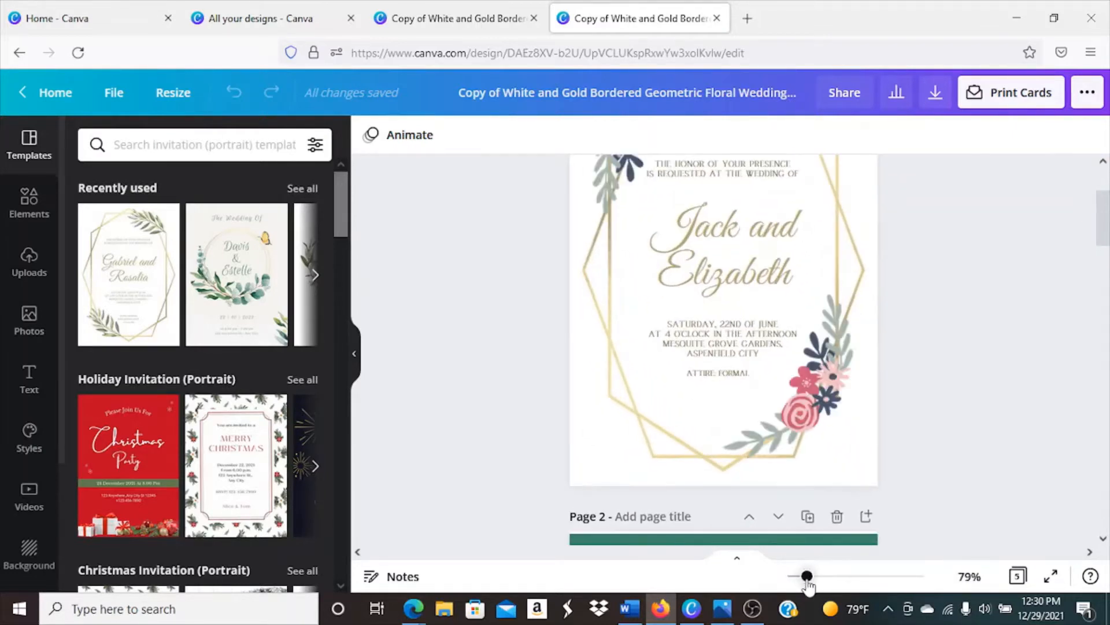
{"action": "scroll", "coordinate": [995, 376], "scroll_direction": "down", "scroll_amount": 1}
{"action": "scroll", "coordinate": [997, 378], "scroll_direction": "up", "scroll_amount": 2}
{"action": "scroll", "coordinate": [997, 380], "scroll_direction": "up", "scroll_amount": 2}
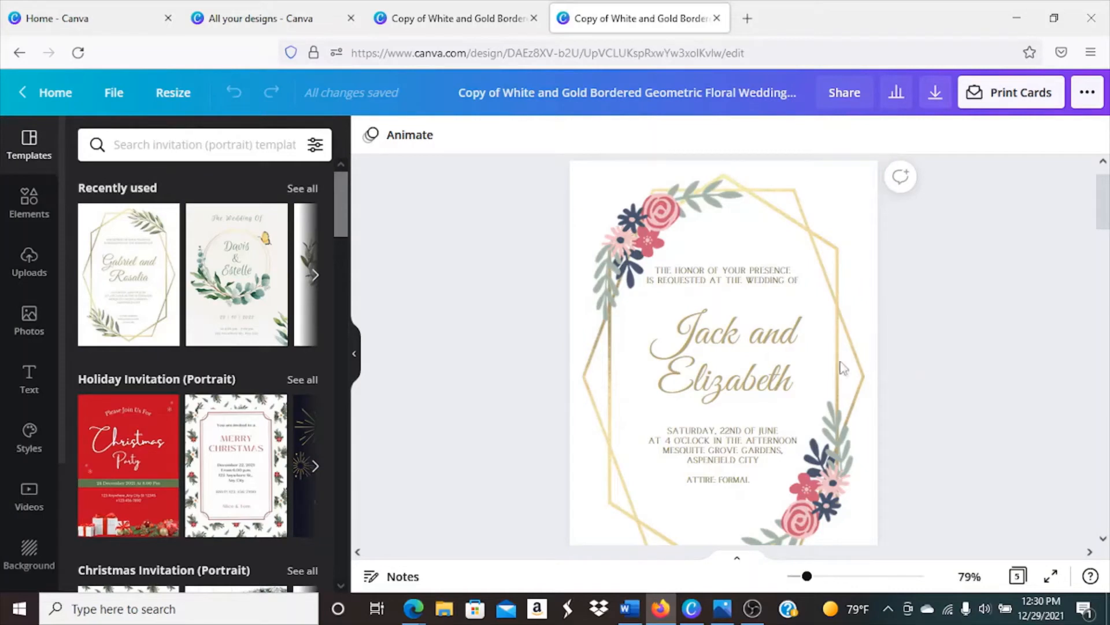
{"action": "left_click", "coordinate": [749, 367]}
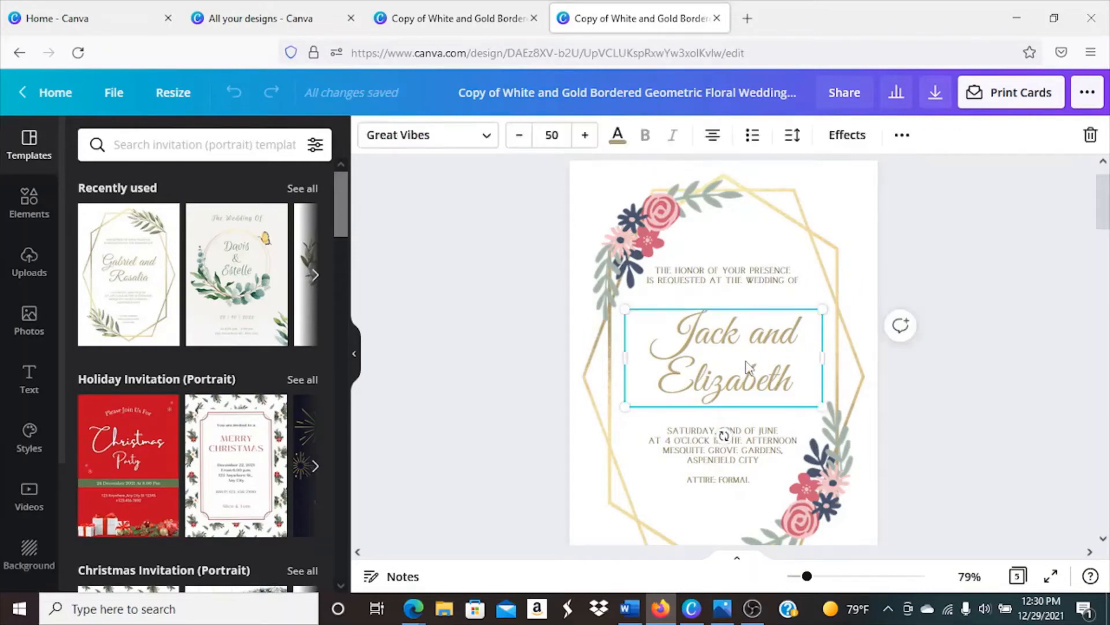
{"action": "left_click", "coordinate": [746, 368]}
{"action": "left_click_drag", "start_coordinate": [799, 376], "coordinate": [647, 330]}
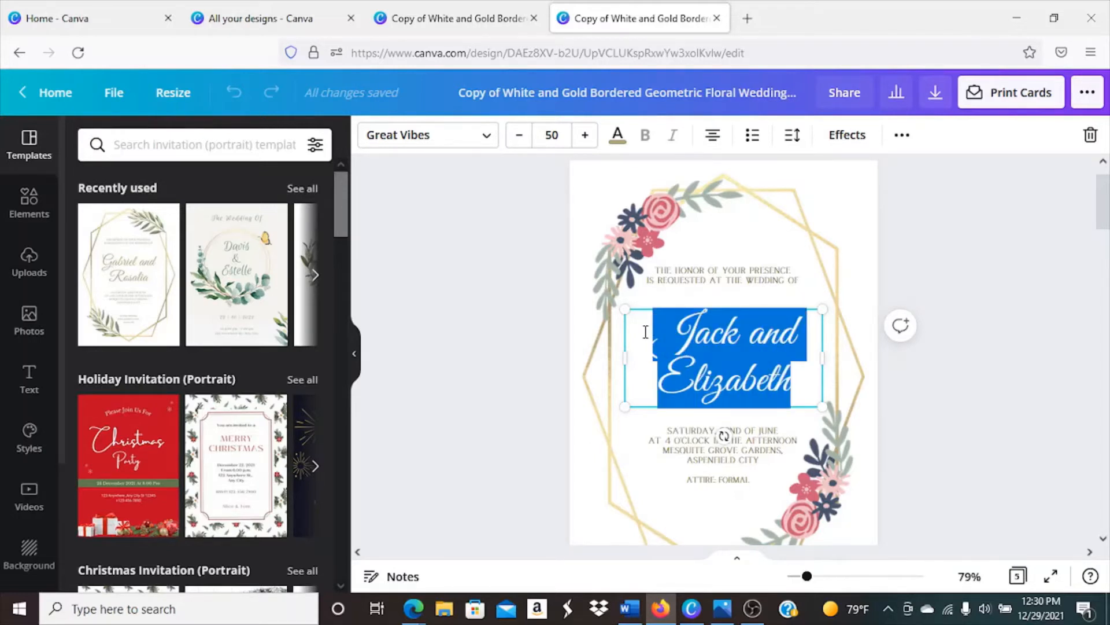
{"action": "type", "text": "Scot"}
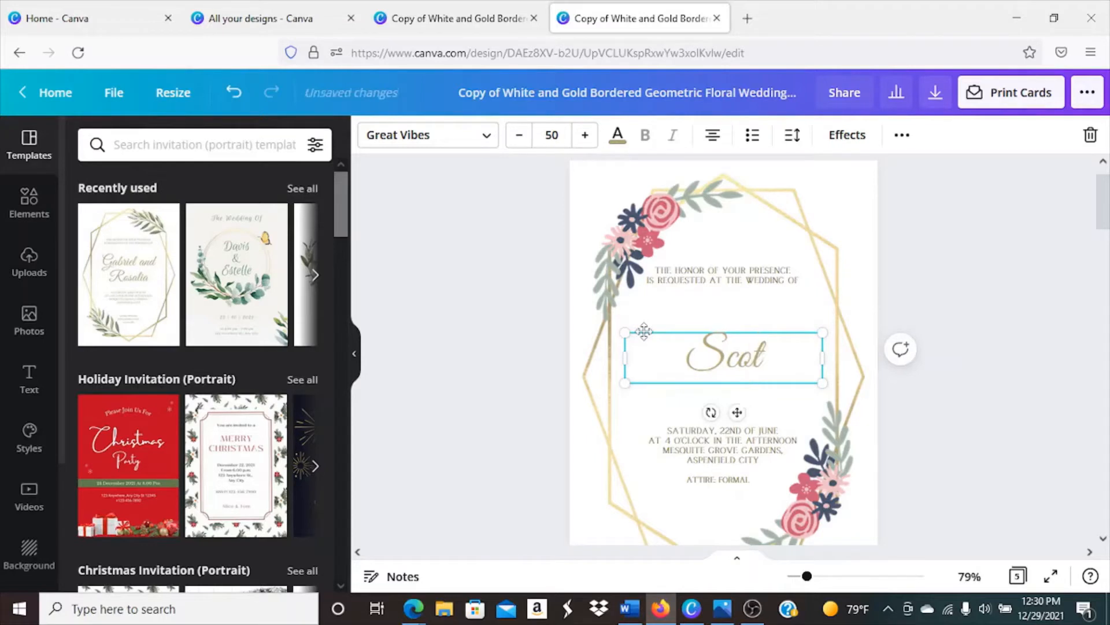
{"action": "type", "text": "t an"}
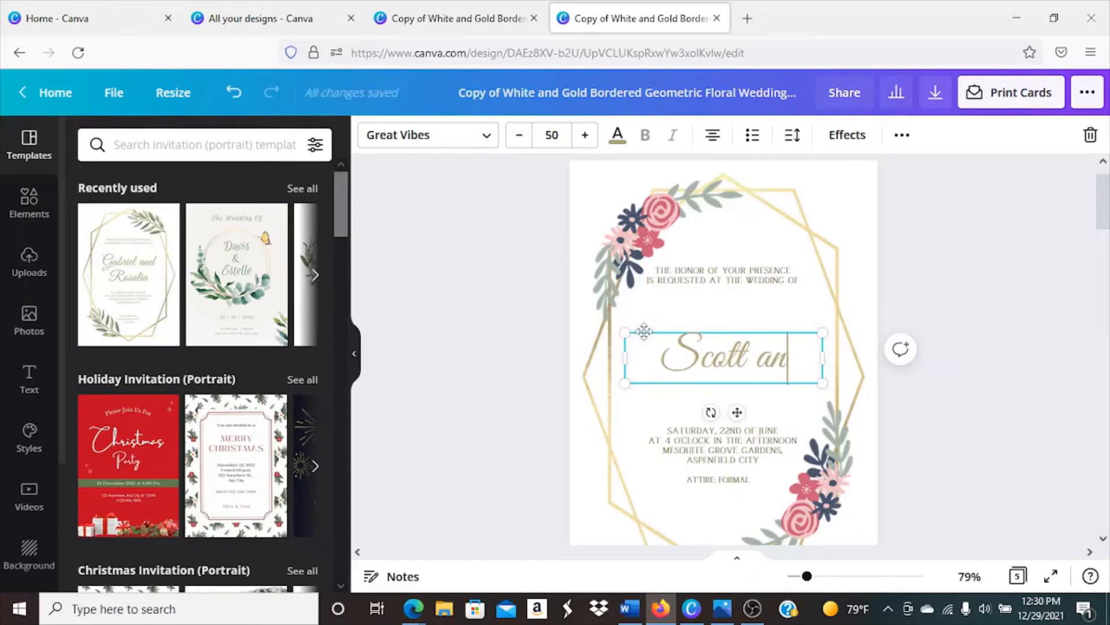
{"action": "type", "text": "d Mary"}
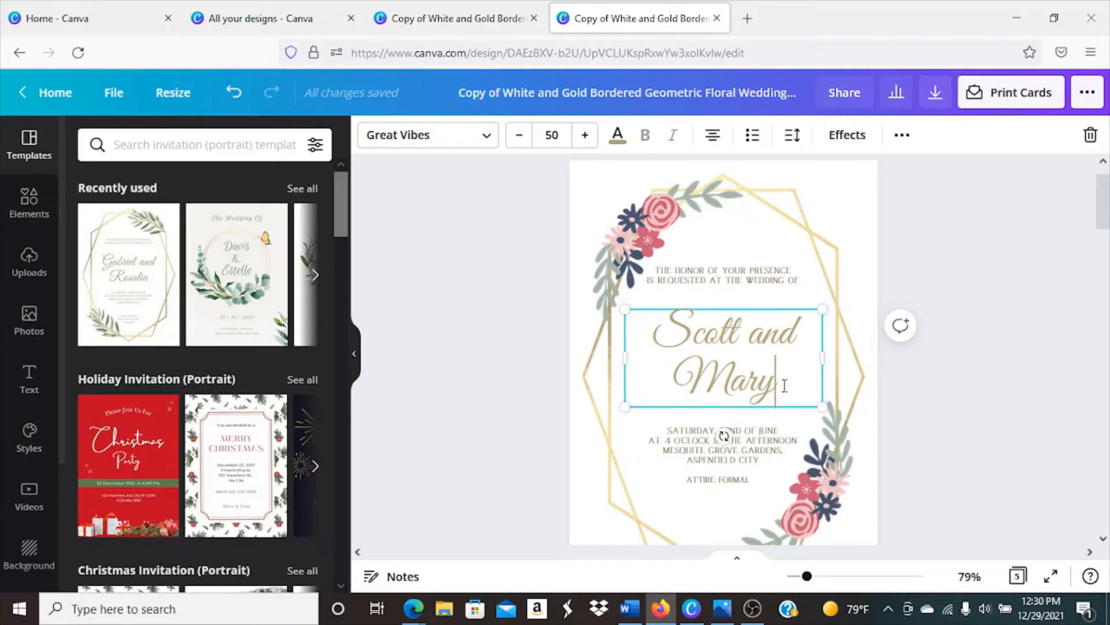
{"action": "left_click", "coordinate": [972, 431]}
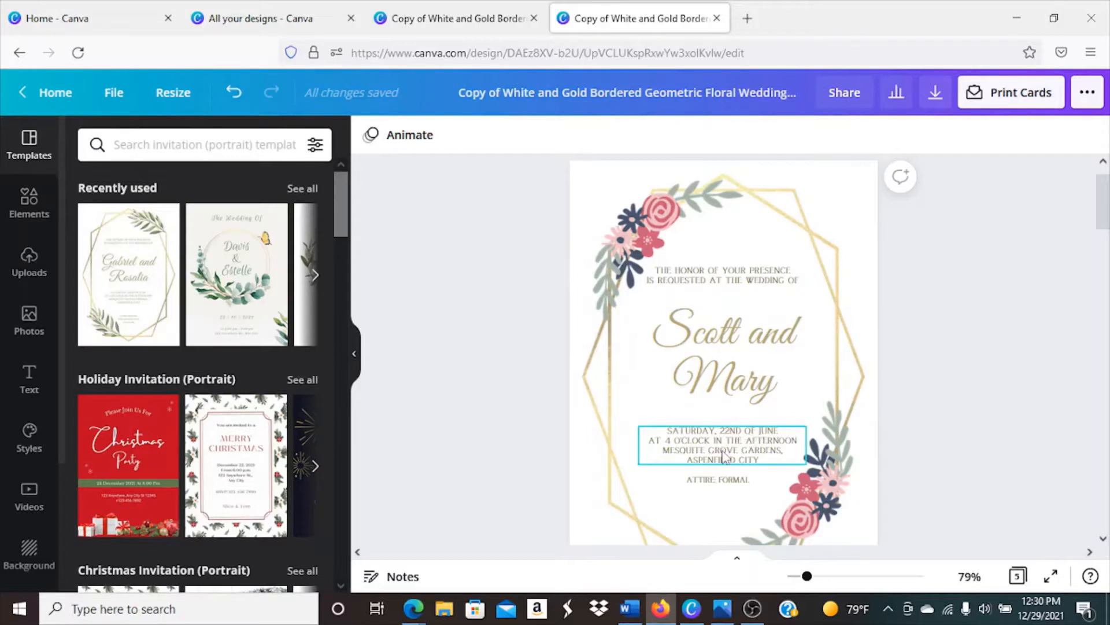
Change the font of the couple's names on the wedding invitation to Nickainley
{"action": "left_click", "coordinate": [707, 375]}
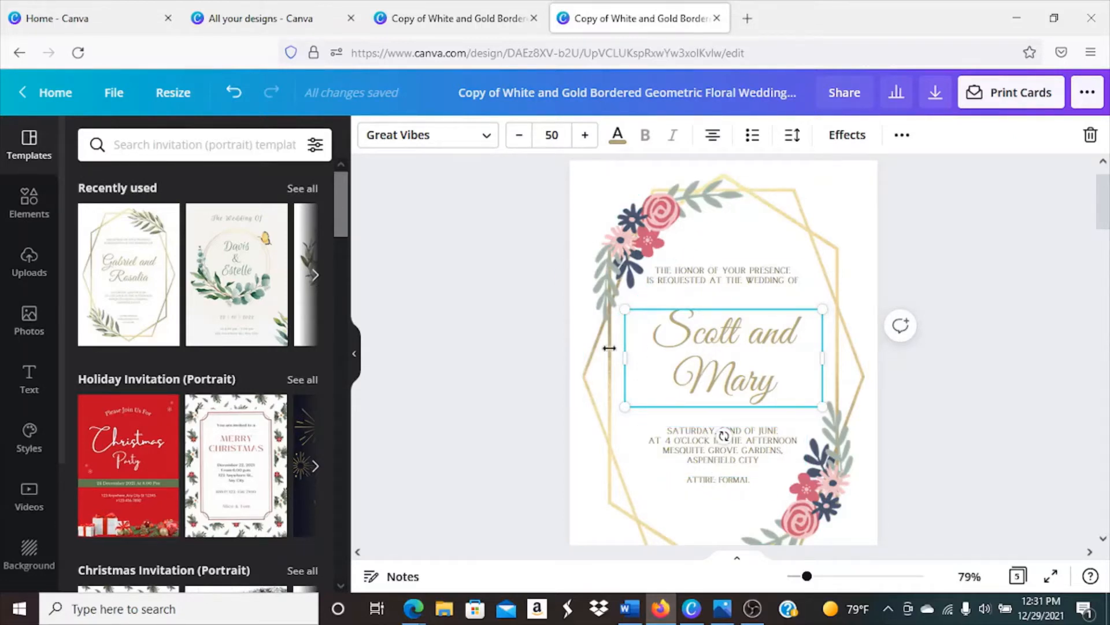
{"action": "left_click", "coordinate": [484, 138]}
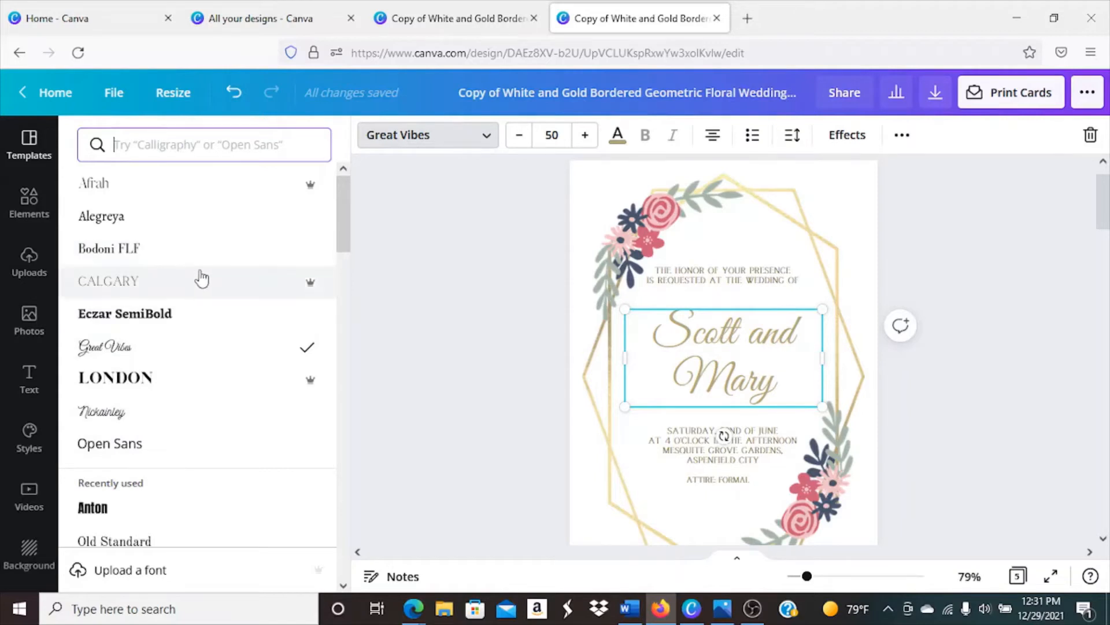
{"action": "mouse_move", "coordinate": [310, 292]}
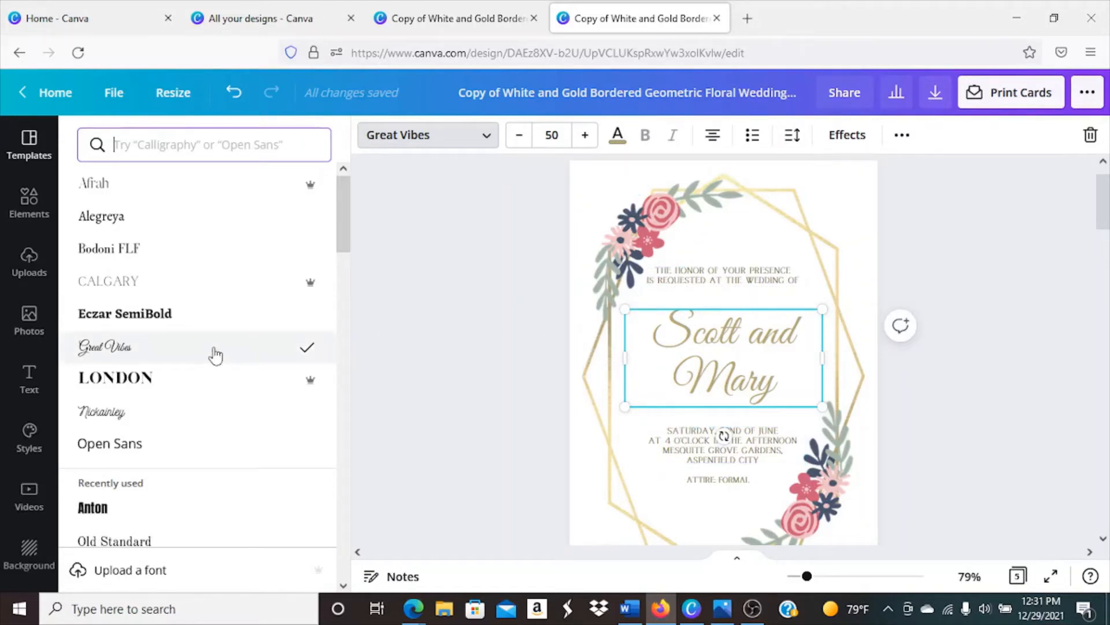
{"action": "left_click", "coordinate": [184, 418]}
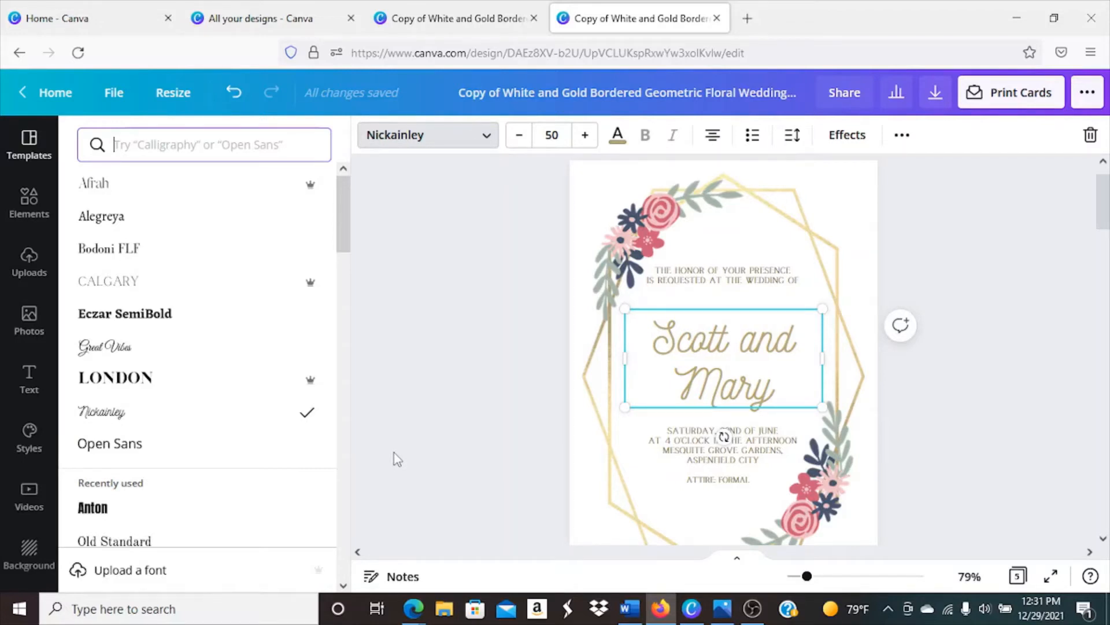
On the page 2 Save the Date card, move the gold ring and leaf wreath down off the photo
{"action": "scroll", "coordinate": [565, 428], "scroll_direction": "down", "scroll_amount": 3}
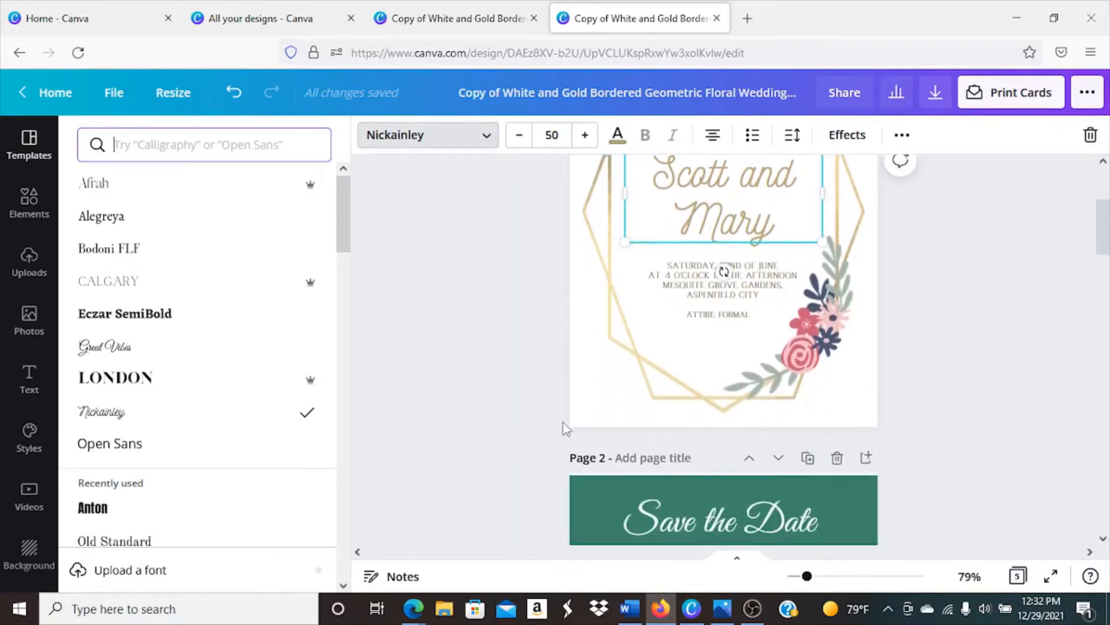
{"action": "scroll", "coordinate": [565, 428], "scroll_direction": "down", "scroll_amount": 6}
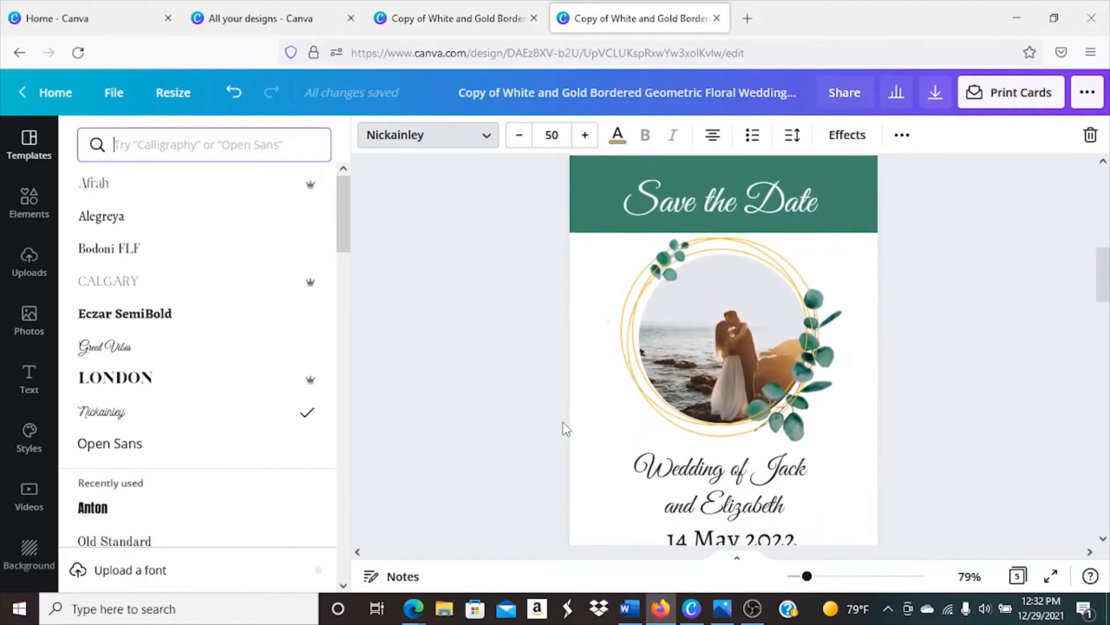
{"action": "scroll", "coordinate": [566, 429], "scroll_direction": "down", "scroll_amount": 1}
{"action": "scroll", "coordinate": [565, 429], "scroll_direction": "up", "scroll_amount": 1}
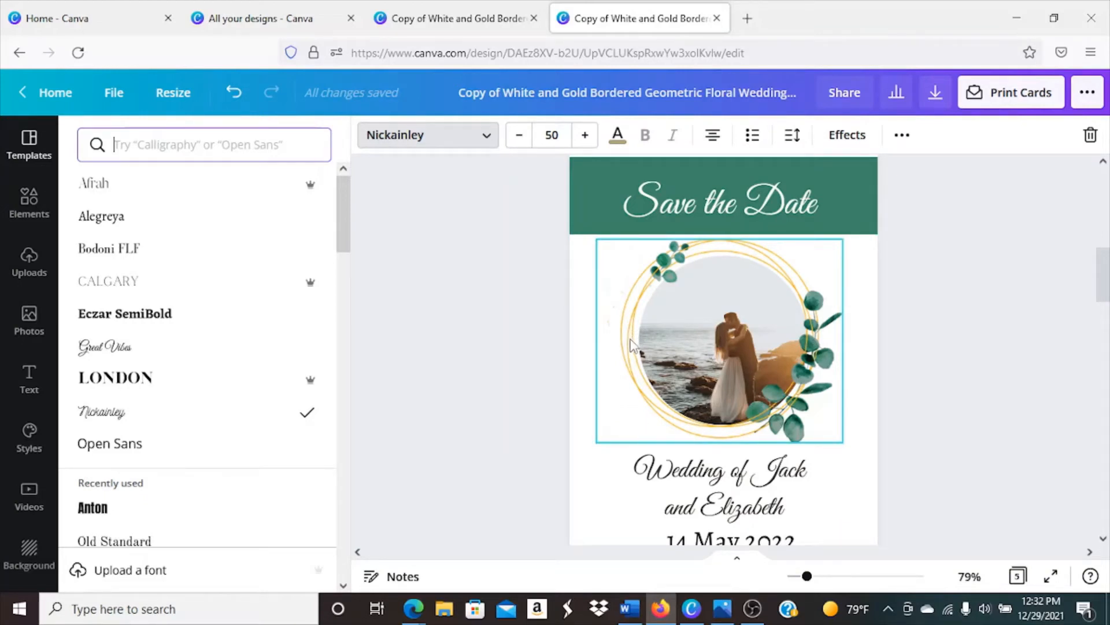
{"action": "scroll", "coordinate": [632, 345], "scroll_direction": "down", "scroll_amount": 2}
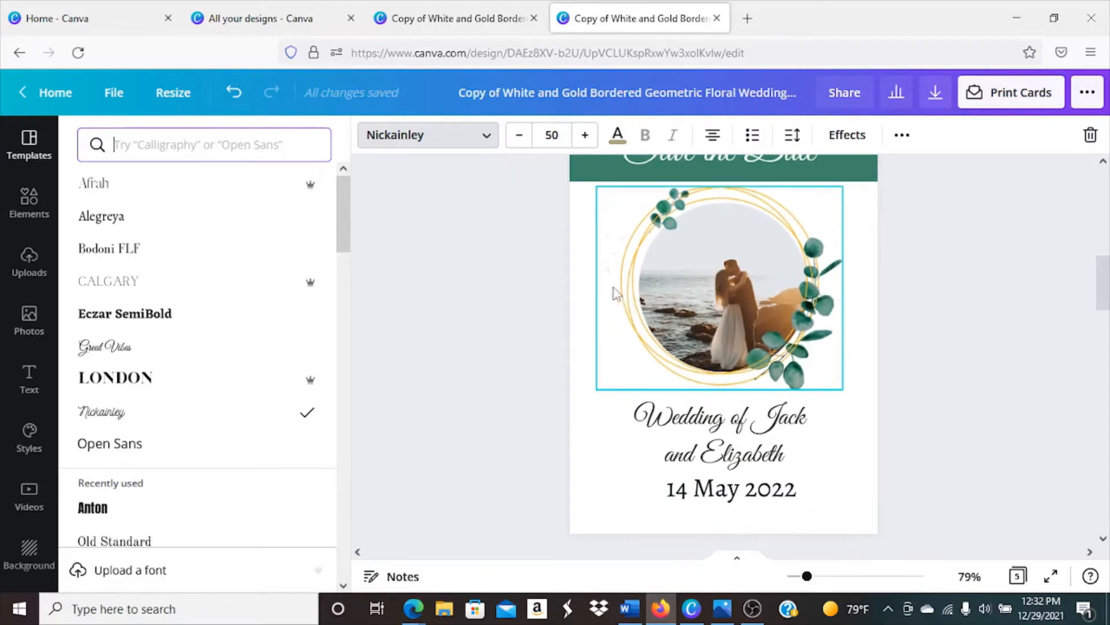
{"action": "left_click", "coordinate": [618, 342]}
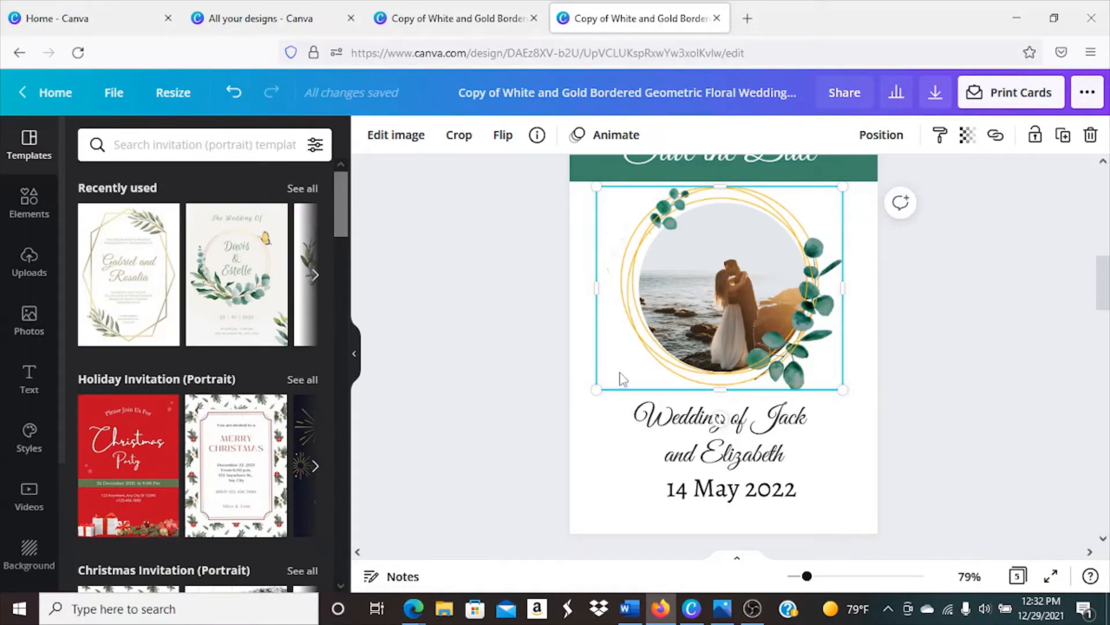
{"action": "left_click_drag", "start_coordinate": [622, 380], "coordinate": [617, 517]}
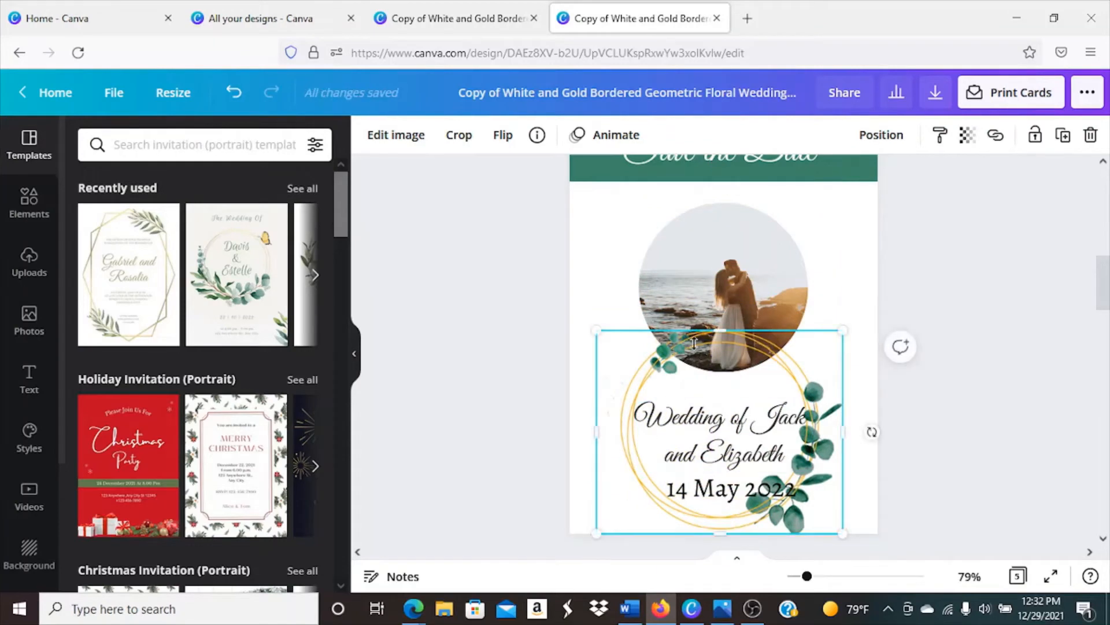
Delete the couple's photo from the circular frame on the Save the Date card and bring up the uploaded images
{"action": "left_click", "coordinate": [719, 281]}
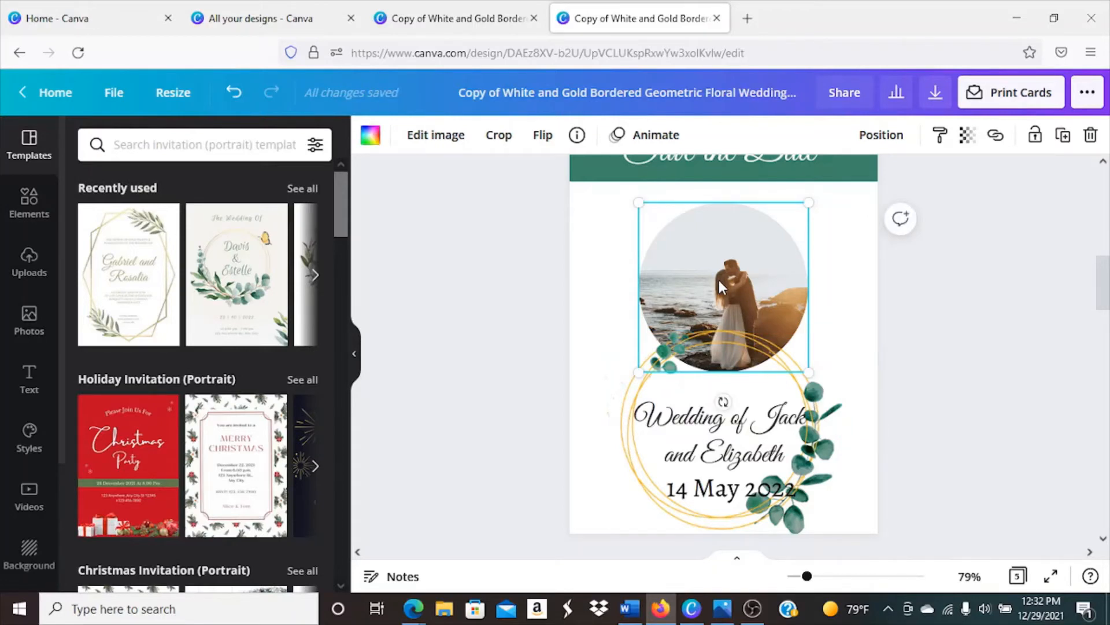
{"action": "key", "text": "Delete"}
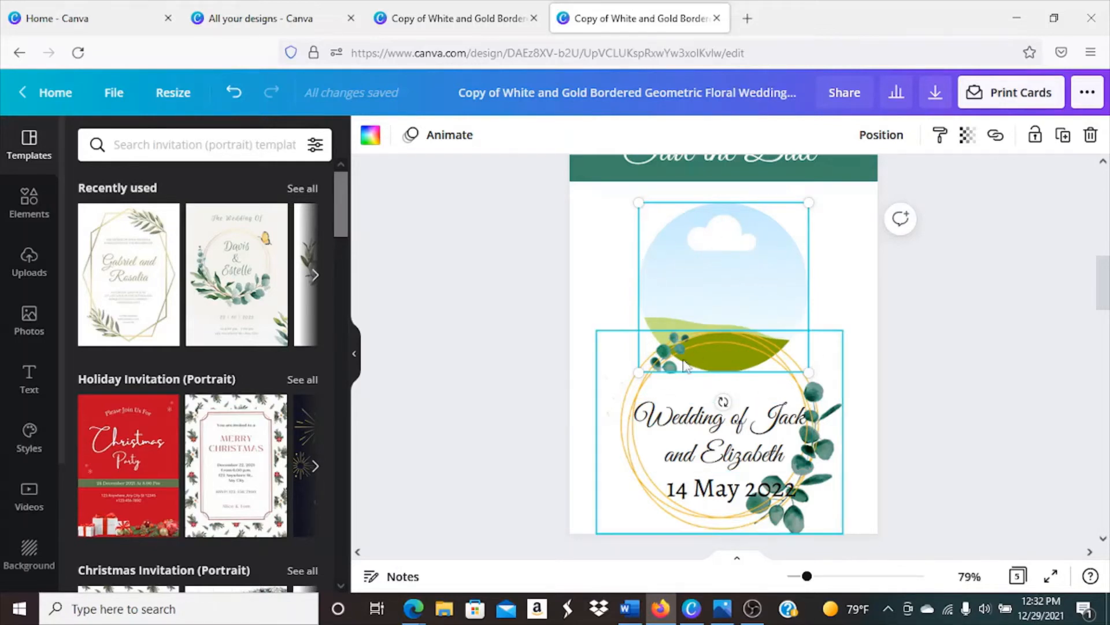
{"action": "left_click", "coordinate": [35, 268]}
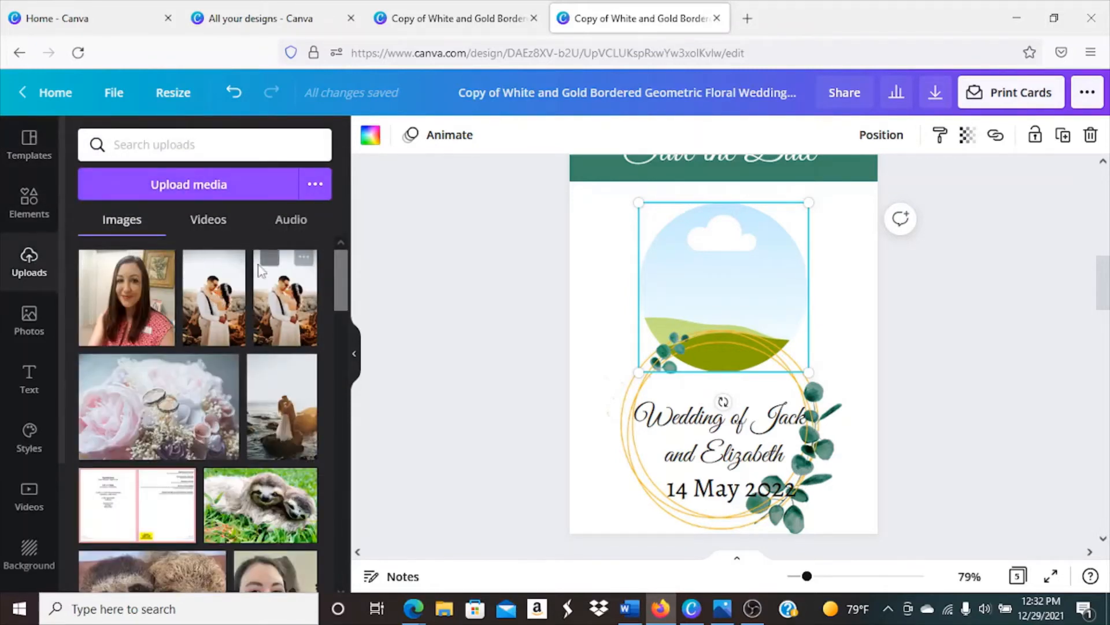
{"action": "left_click", "coordinate": [196, 184]}
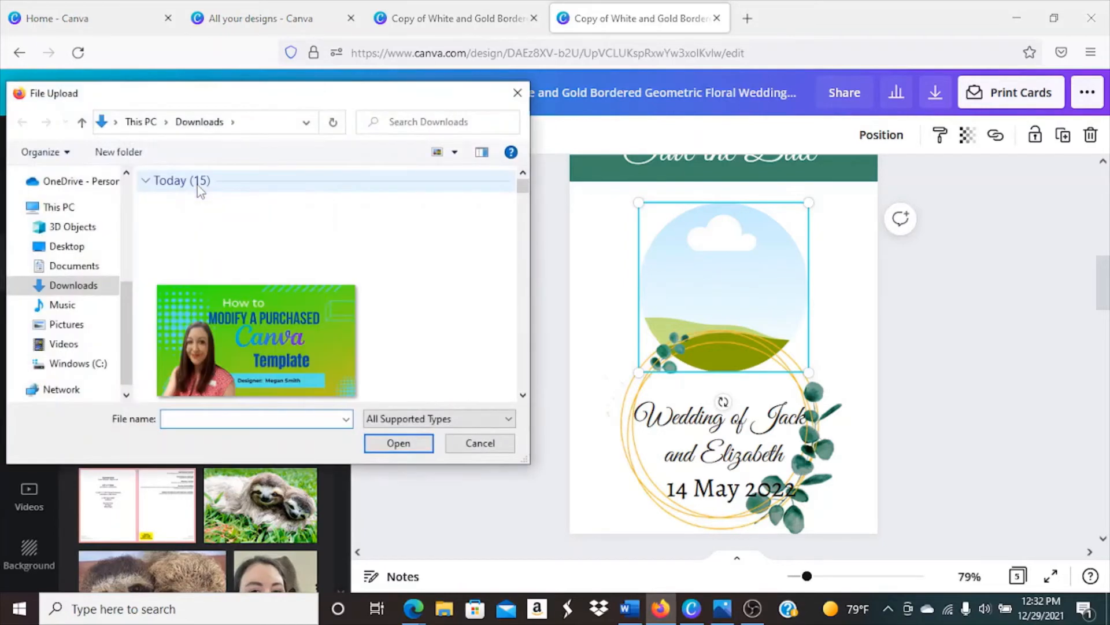
{"action": "scroll", "coordinate": [356, 318], "scroll_direction": "down", "scroll_amount": 5}
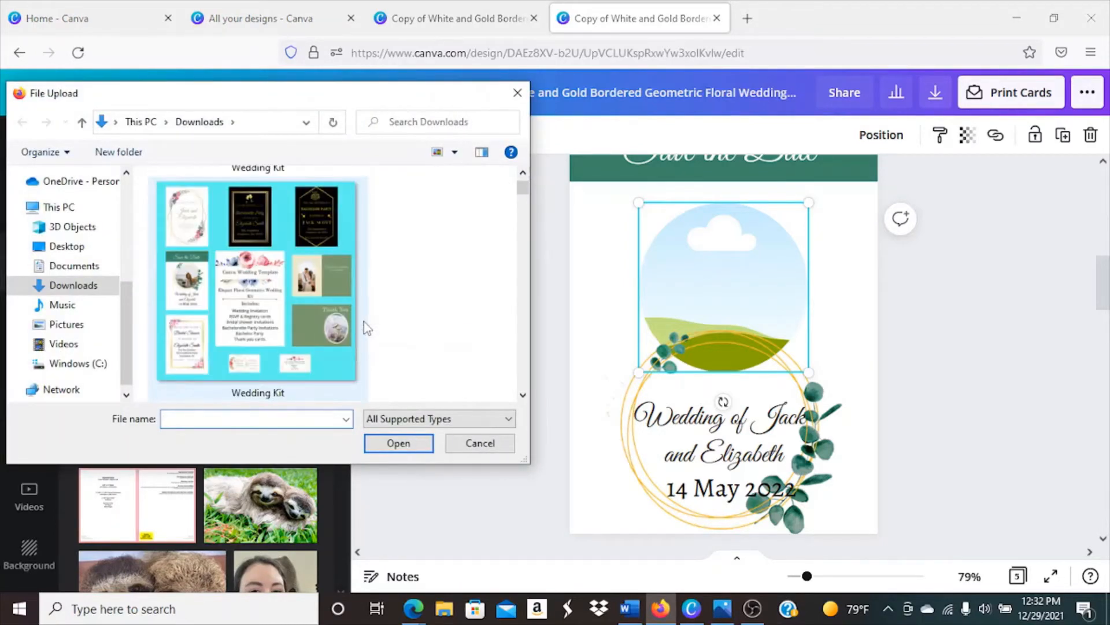
{"action": "scroll", "coordinate": [364, 322], "scroll_direction": "down", "scroll_amount": 5}
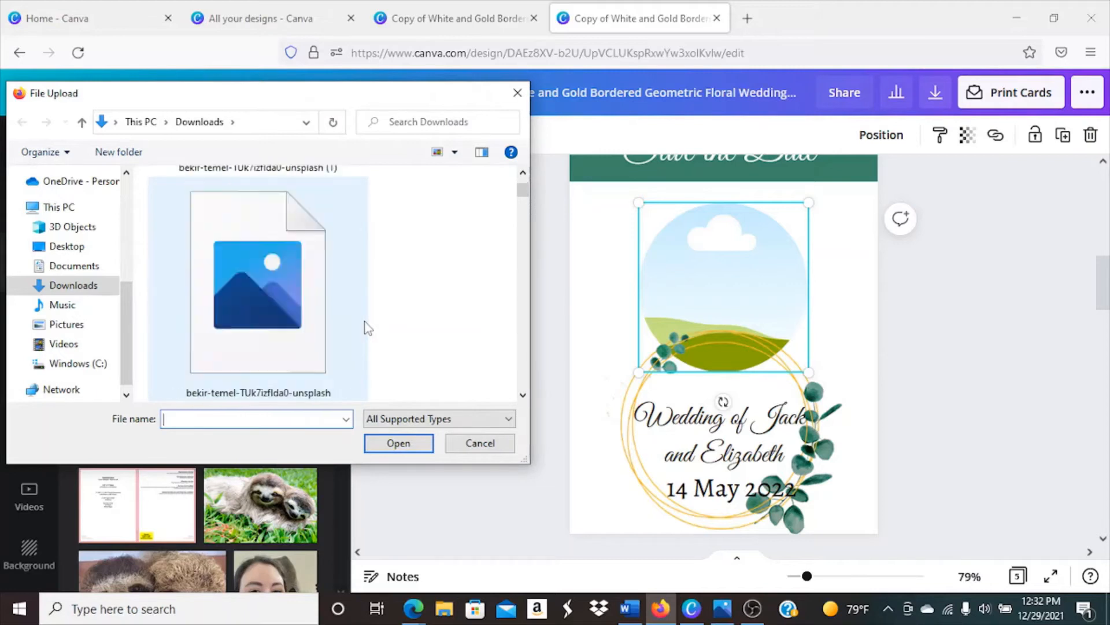
{"action": "scroll", "coordinate": [369, 328], "scroll_direction": "down", "scroll_amount": 2}
{"action": "scroll", "coordinate": [368, 328], "scroll_direction": "up", "scroll_amount": 2}
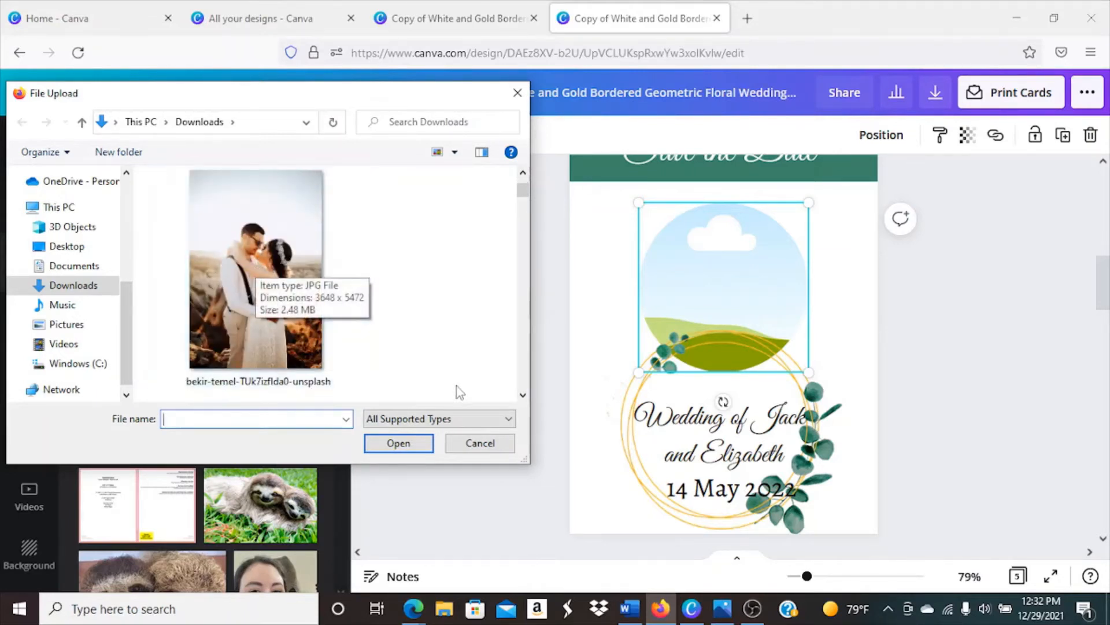
{"action": "left_click", "coordinate": [462, 444]}
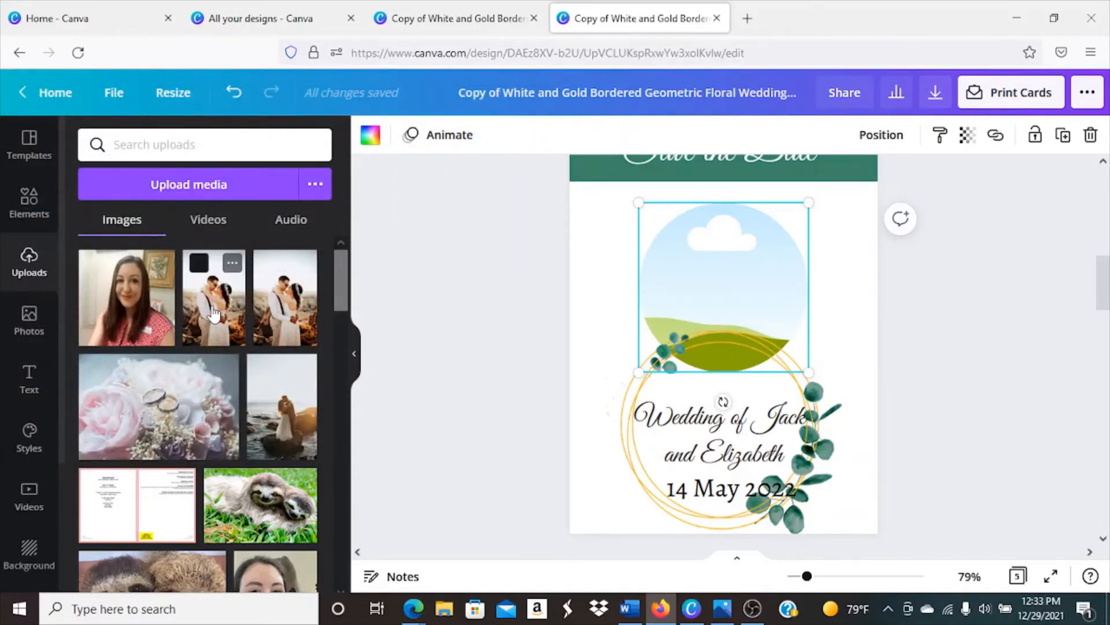
Fill the circular frame with the uploaded photo of the embracing couple and move the gold leaf wreath back around it
{"action": "left_click_drag", "start_coordinate": [212, 314], "coordinate": [692, 247]}
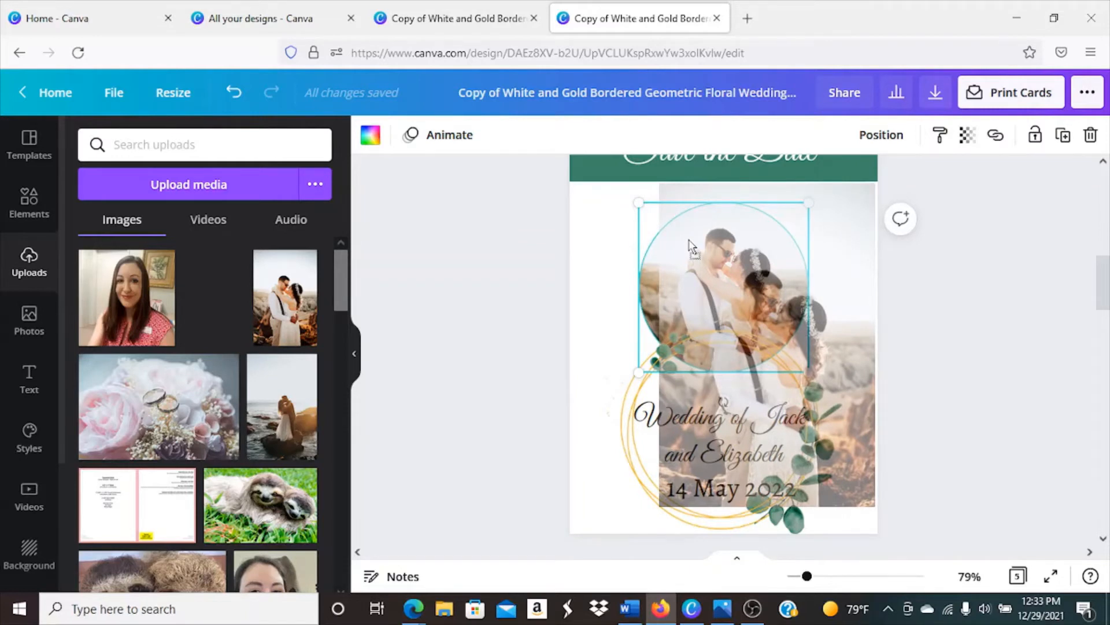
{"action": "left_click_drag", "start_coordinate": [693, 248], "coordinate": [692, 248]}
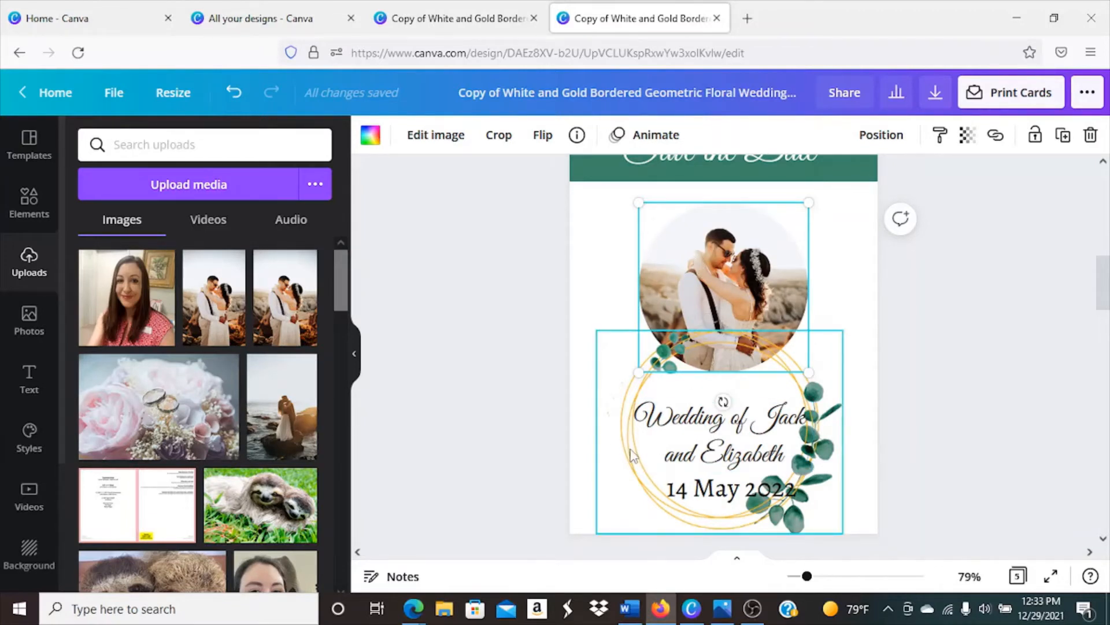
{"action": "left_click_drag", "start_coordinate": [634, 455], "coordinate": [634, 312]}
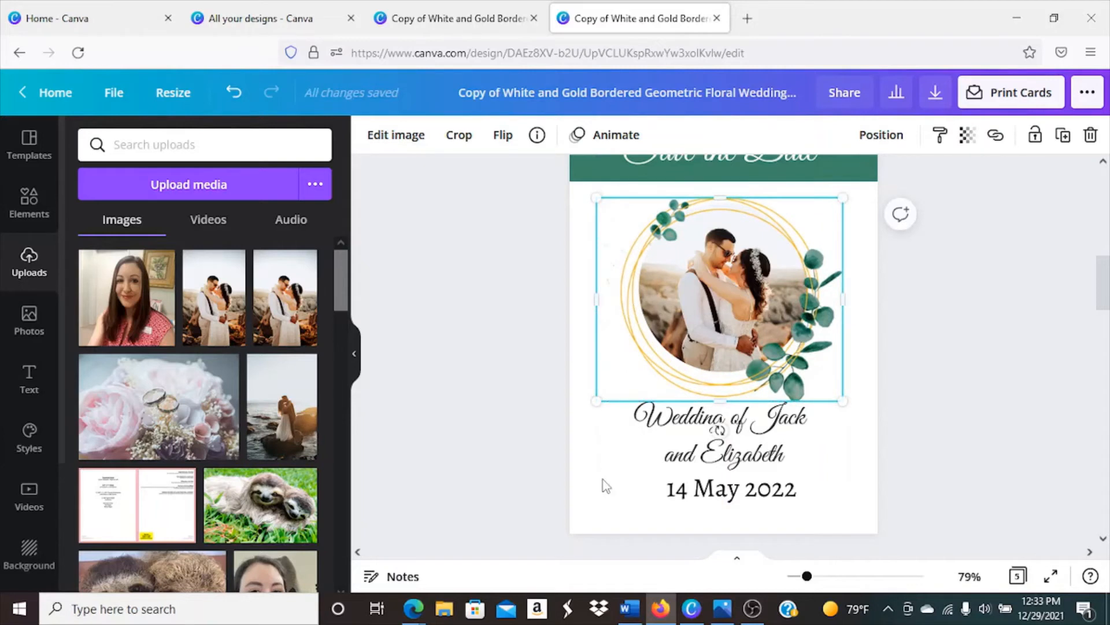
{"action": "left_click", "coordinate": [593, 493]}
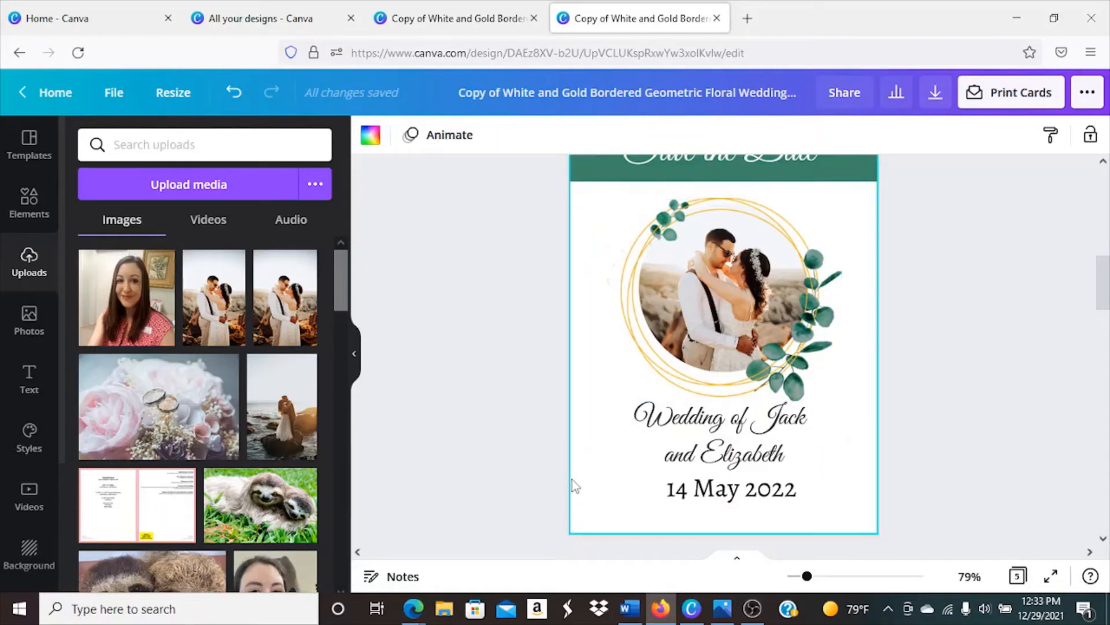
Review the finished Save the Date card and look through the bridal shower, bachelorette and bachelor party invitation pages
{"action": "scroll", "coordinate": [809, 389], "scroll_direction": "up", "scroll_amount": 2}
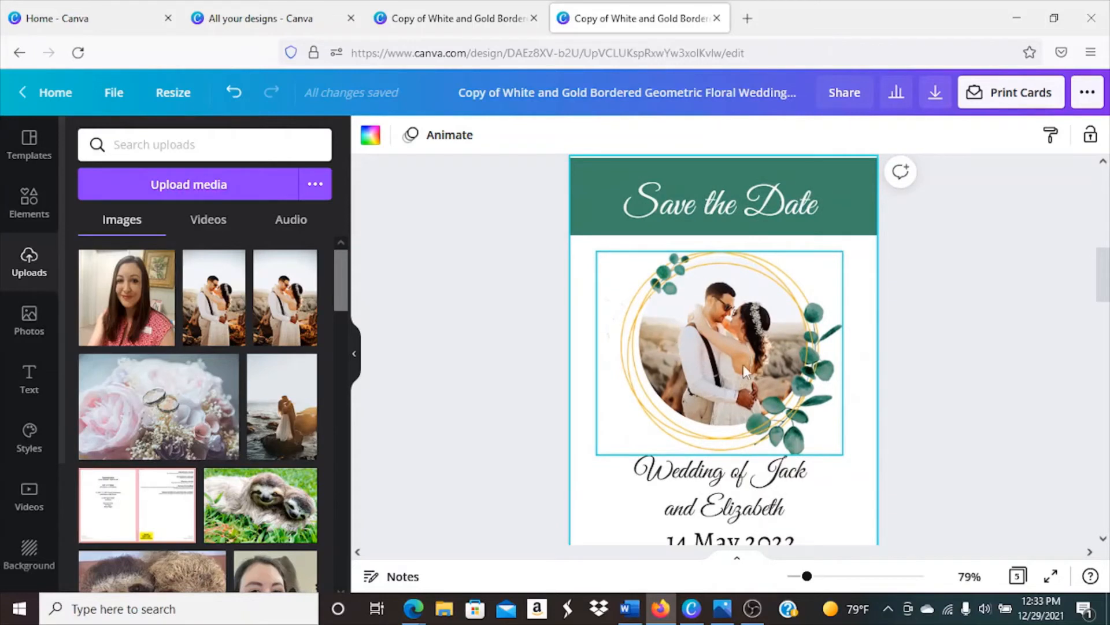
{"action": "scroll", "coordinate": [835, 463], "scroll_direction": "down", "scroll_amount": 2}
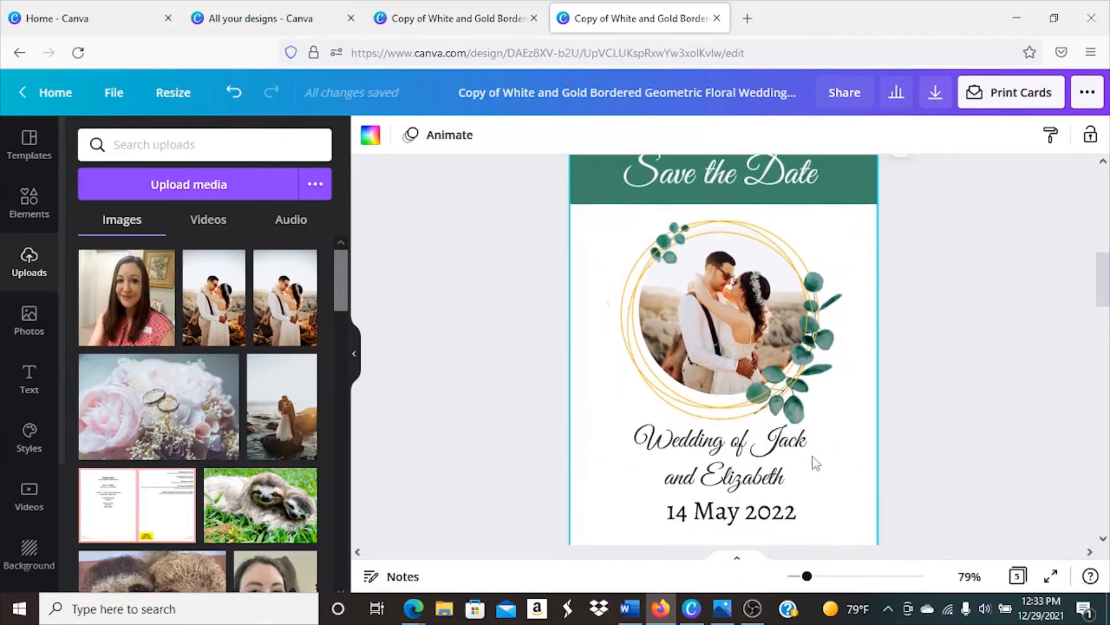
{"action": "left_click", "coordinate": [717, 448]}
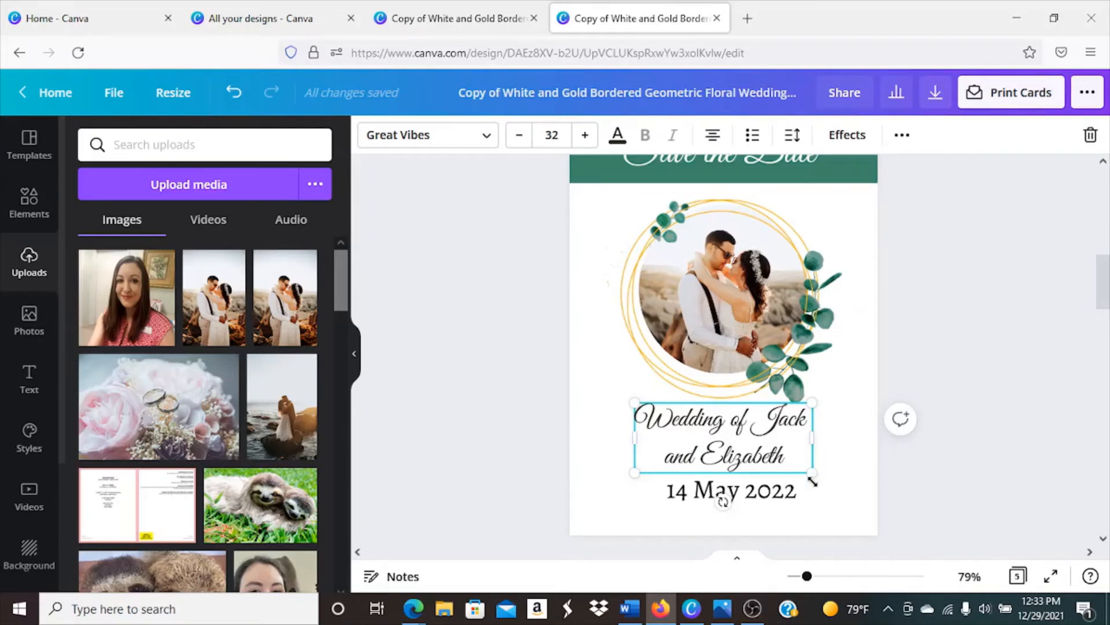
{"action": "scroll", "coordinate": [813, 481], "scroll_direction": "down", "scroll_amount": 5}
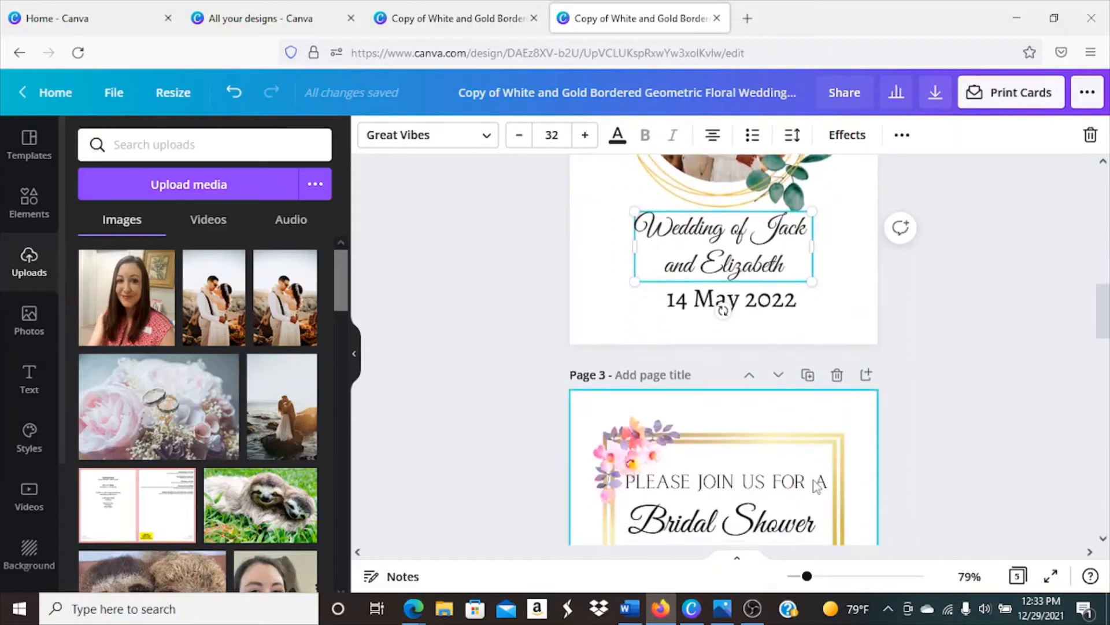
{"action": "scroll", "coordinate": [814, 483], "scroll_direction": "down", "scroll_amount": 3}
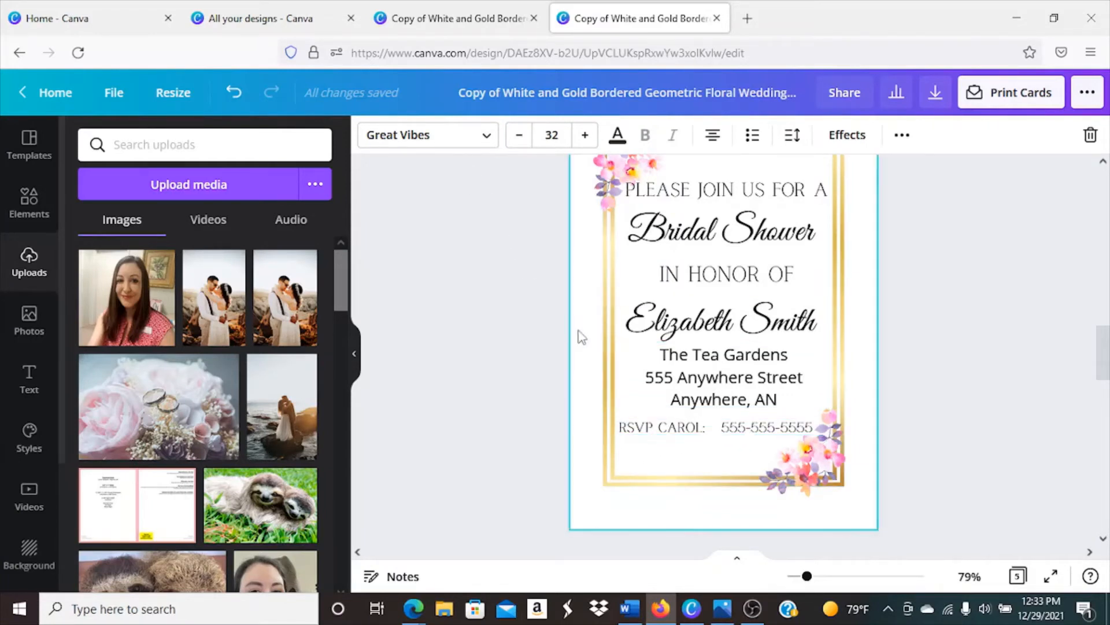
{"action": "scroll", "coordinate": [557, 381], "scroll_direction": "down", "scroll_amount": 3}
{"action": "scroll", "coordinate": [557, 381], "scroll_direction": "down", "scroll_amount": 5}
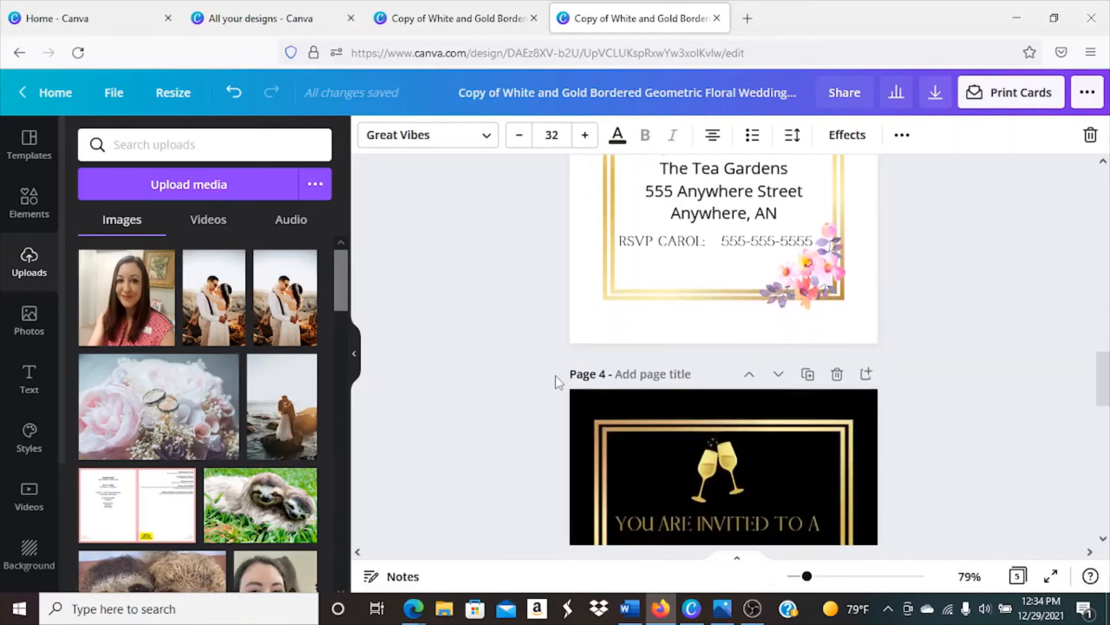
{"action": "scroll", "coordinate": [557, 381], "scroll_direction": "down", "scroll_amount": 6}
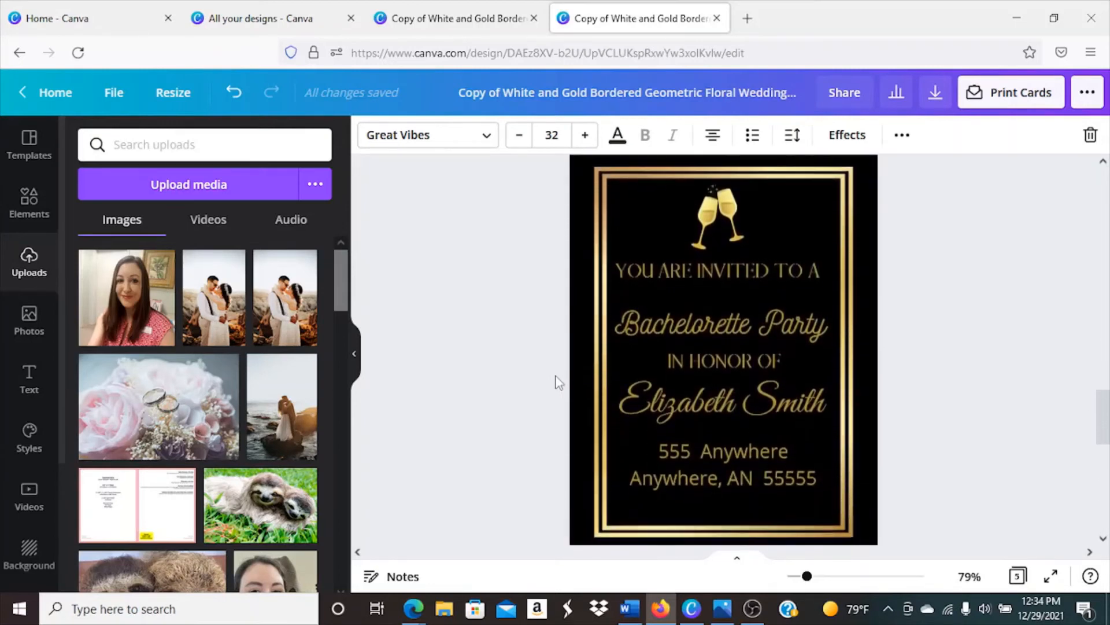
{"action": "scroll", "coordinate": [559, 380], "scroll_direction": "down", "scroll_amount": 6}
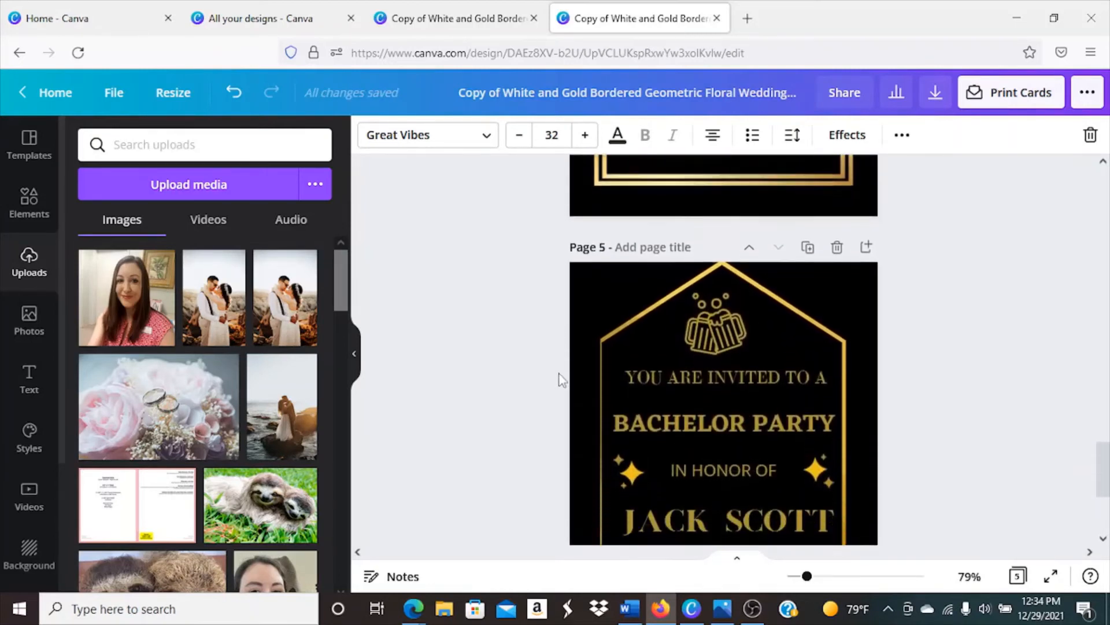
{"action": "scroll", "coordinate": [559, 380], "scroll_direction": "up", "scroll_amount": 20}
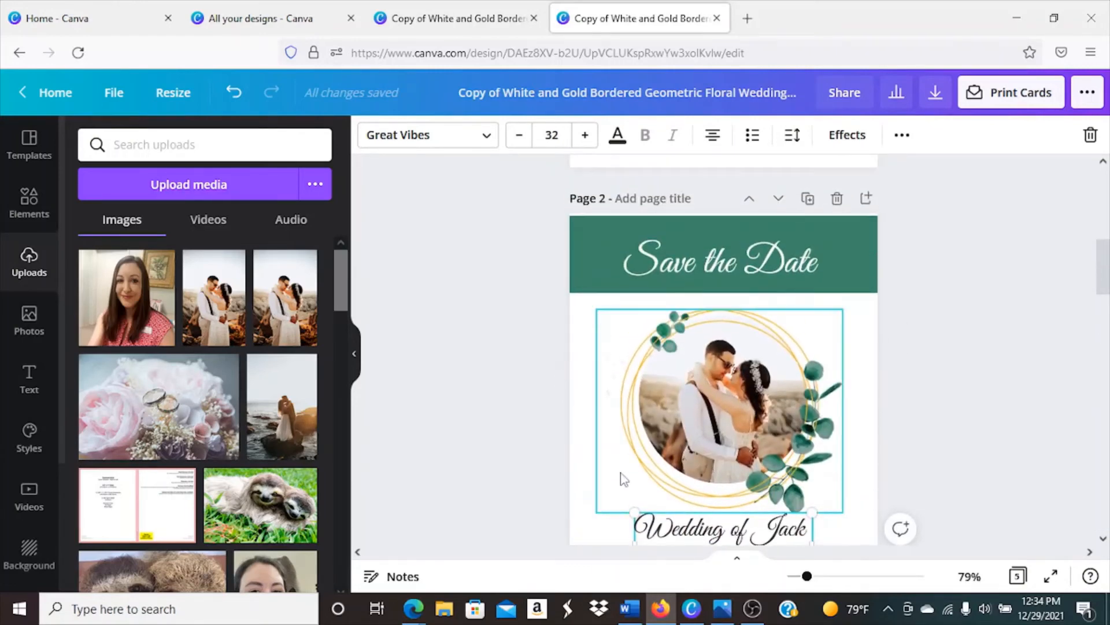
Switch to the Wedding Garden Theme document in Word, review the instructions and template links, and return to the Canva design
{"action": "left_click", "coordinate": [630, 607]}
{"action": "scroll", "coordinate": [635, 429], "scroll_direction": "down", "scroll_amount": 3}
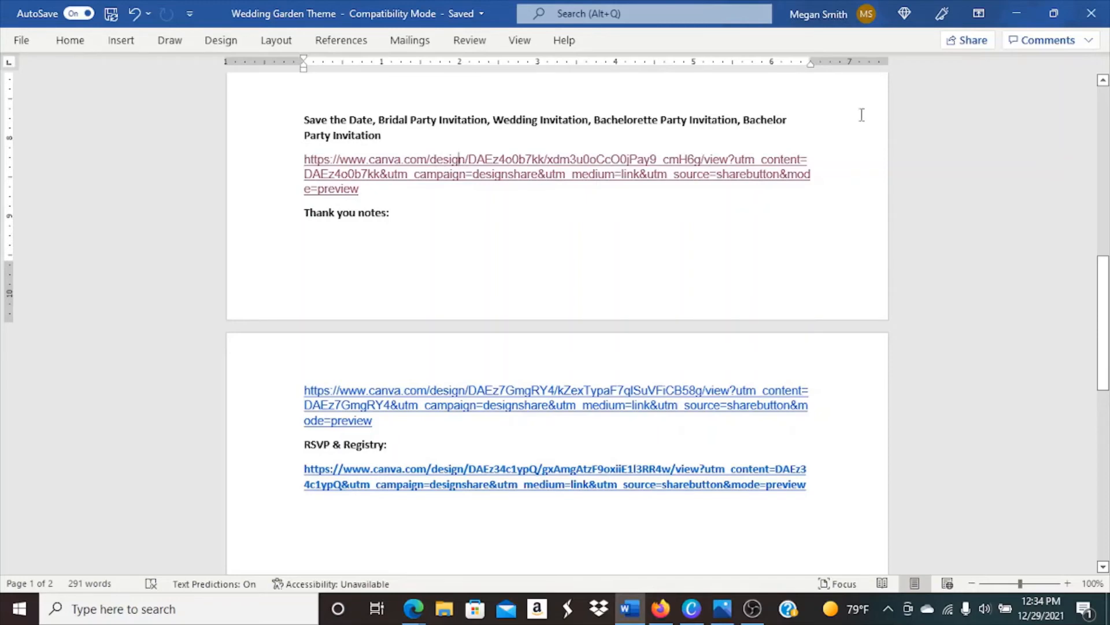
{"action": "left_click", "coordinate": [1016, 14]}
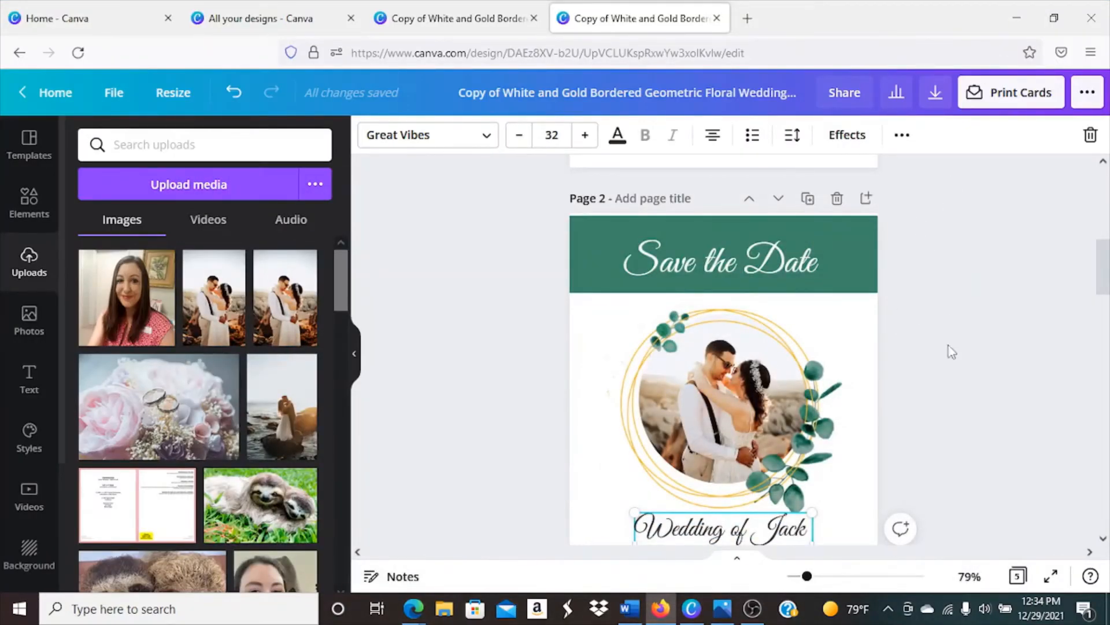
{"action": "left_click", "coordinate": [629, 607]}
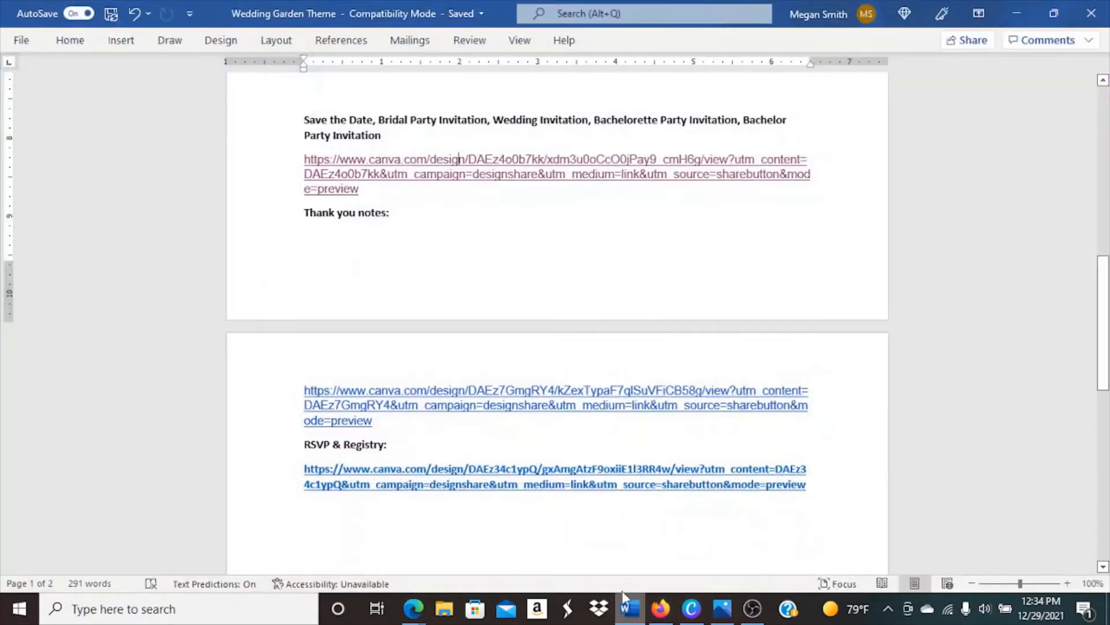
{"action": "scroll", "coordinate": [589, 414], "scroll_direction": "up", "scroll_amount": 10}
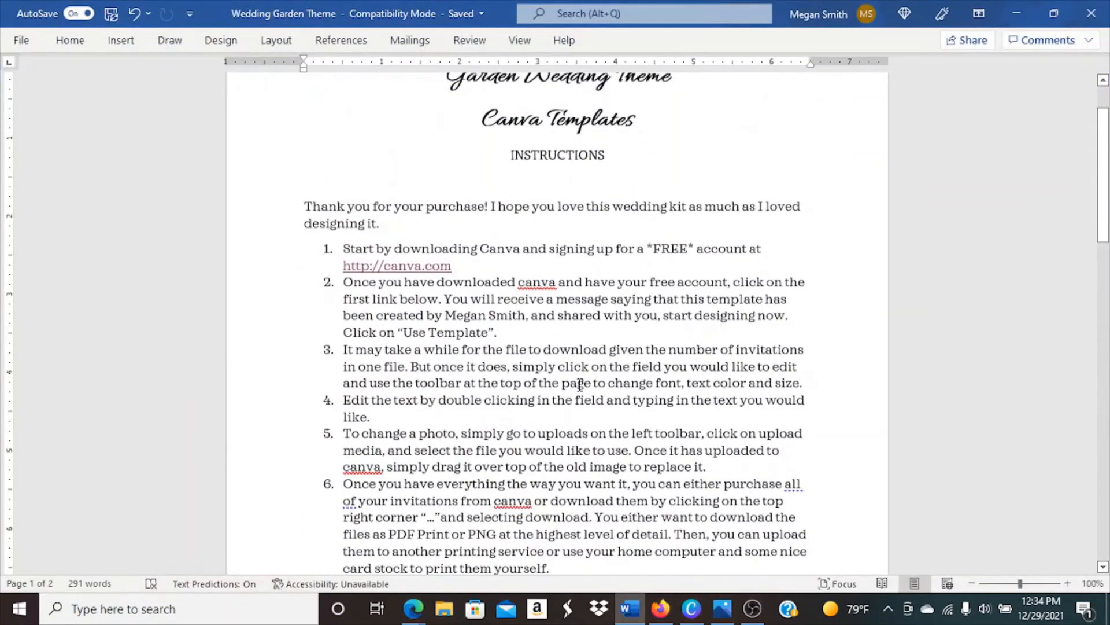
{"action": "scroll", "coordinate": [597, 400], "scroll_direction": "down", "scroll_amount": 5}
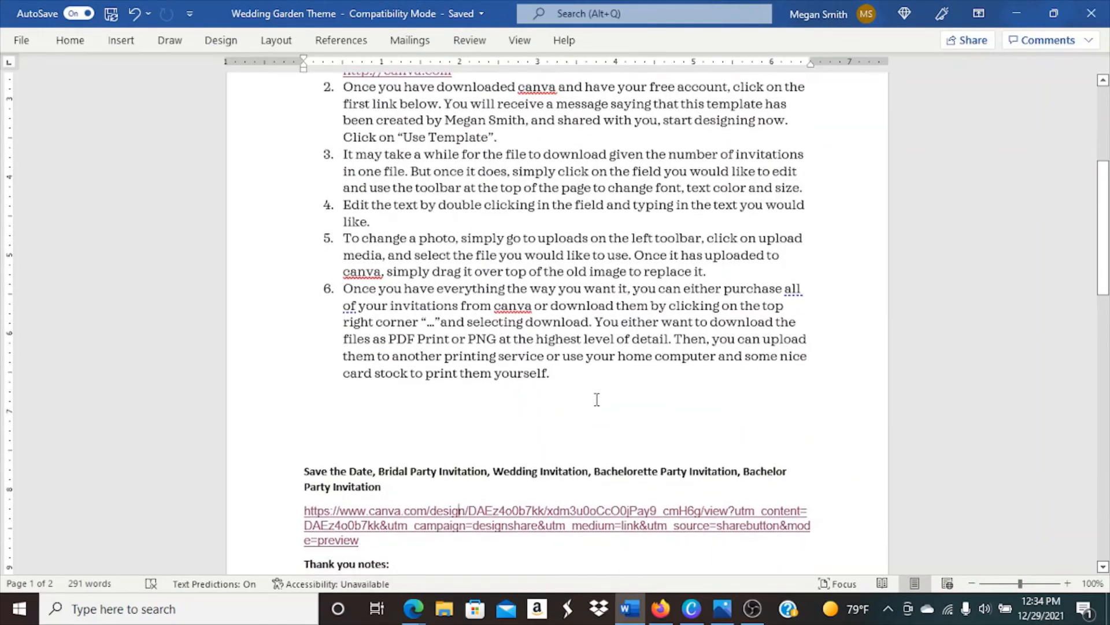
{"action": "scroll", "coordinate": [597, 399], "scroll_direction": "up", "scroll_amount": 7}
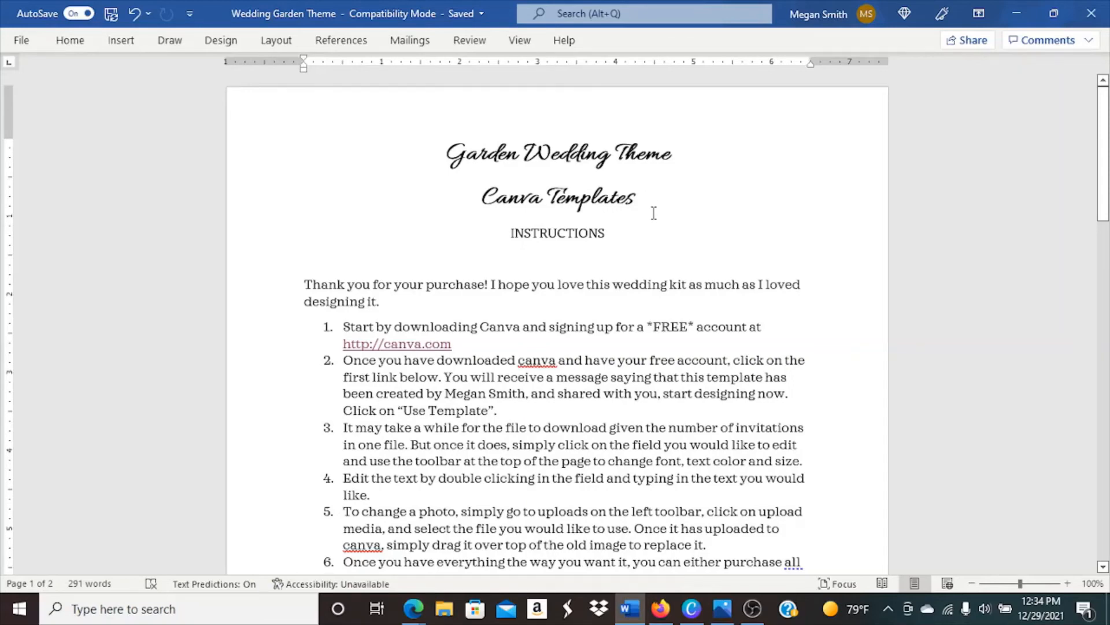
{"action": "scroll", "coordinate": [654, 213], "scroll_direction": "down", "scroll_amount": 5}
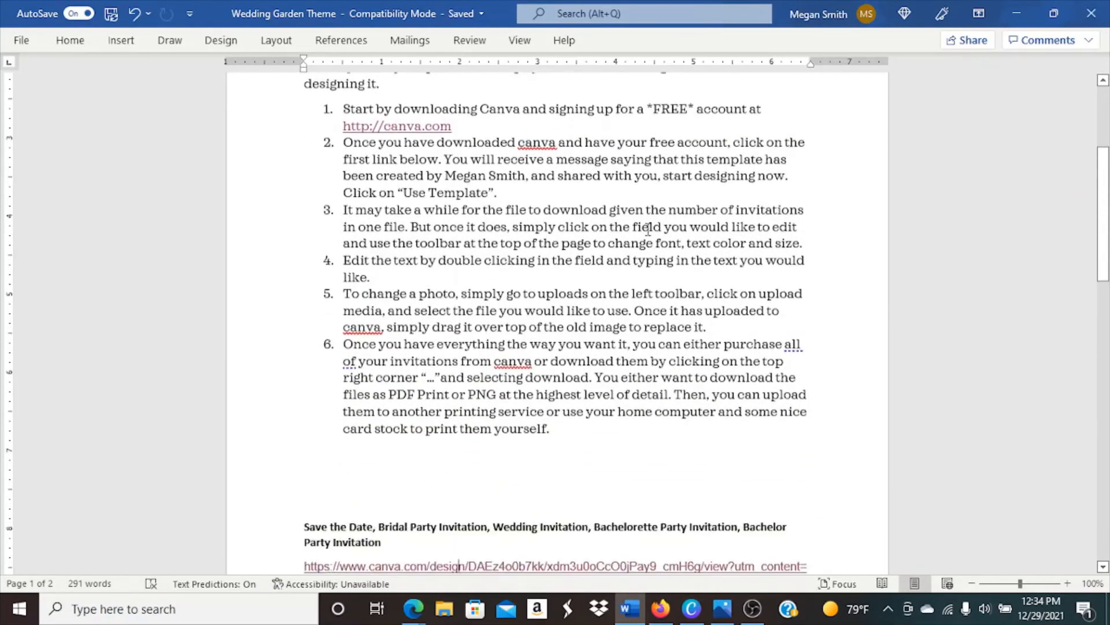
{"action": "scroll", "coordinate": [649, 231], "scroll_direction": "down", "scroll_amount": 5}
{"action": "scroll", "coordinate": [639, 326], "scroll_direction": "down", "scroll_amount": 3}
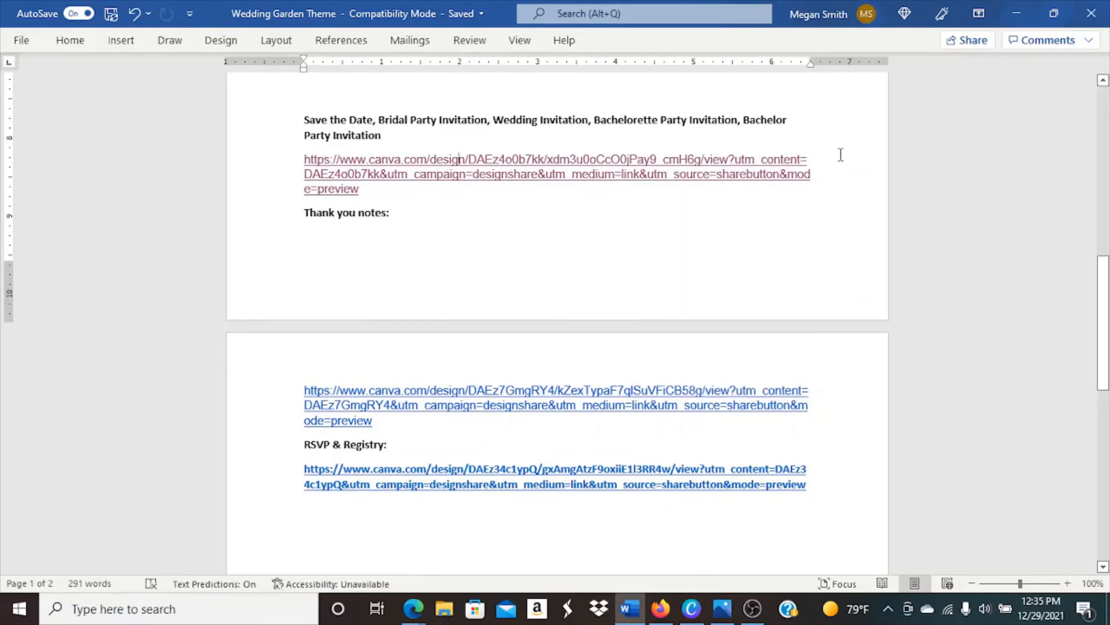
{"action": "left_click", "coordinate": [1017, 13]}
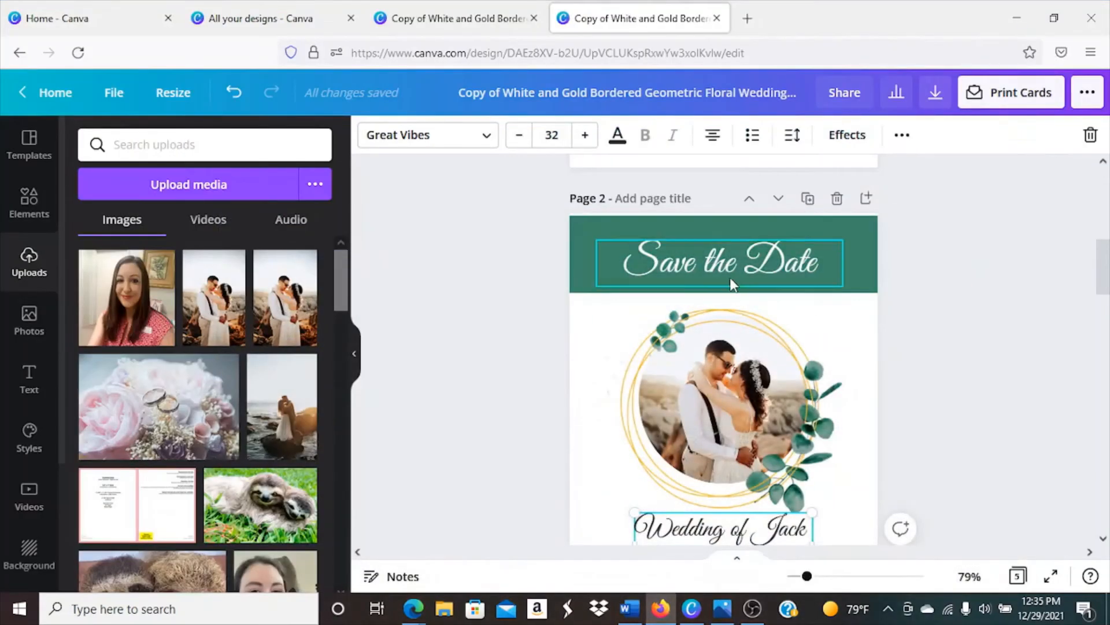
Open the card printing options for the design and examine the sidedness and page selection settings
{"action": "scroll", "coordinate": [925, 391], "scroll_direction": "down", "scroll_amount": 2}
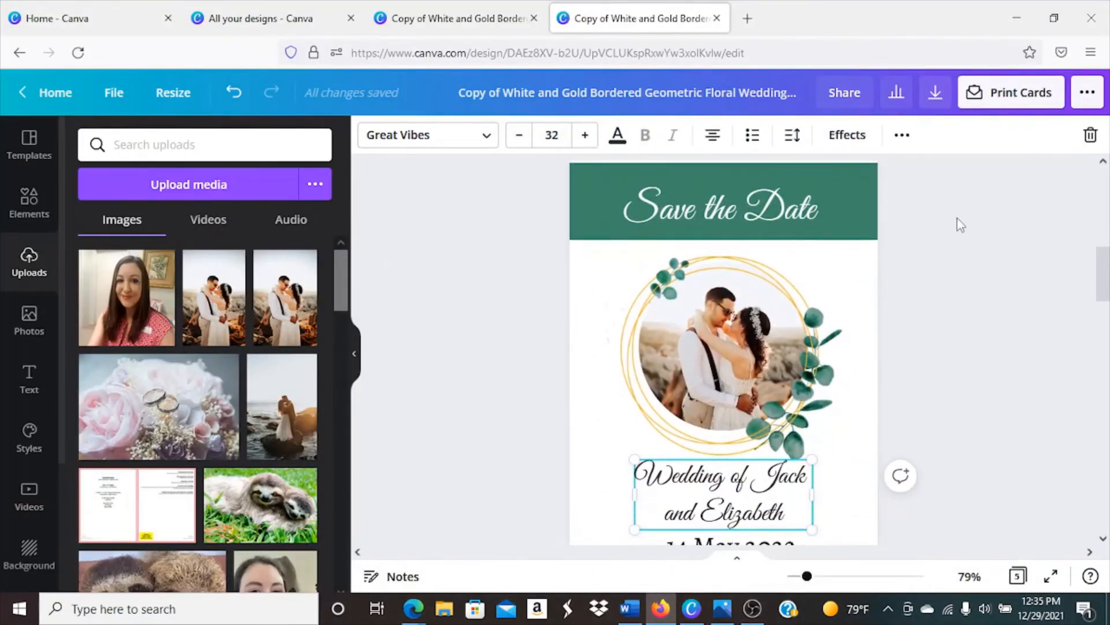
{"action": "left_click", "coordinate": [1002, 96]}
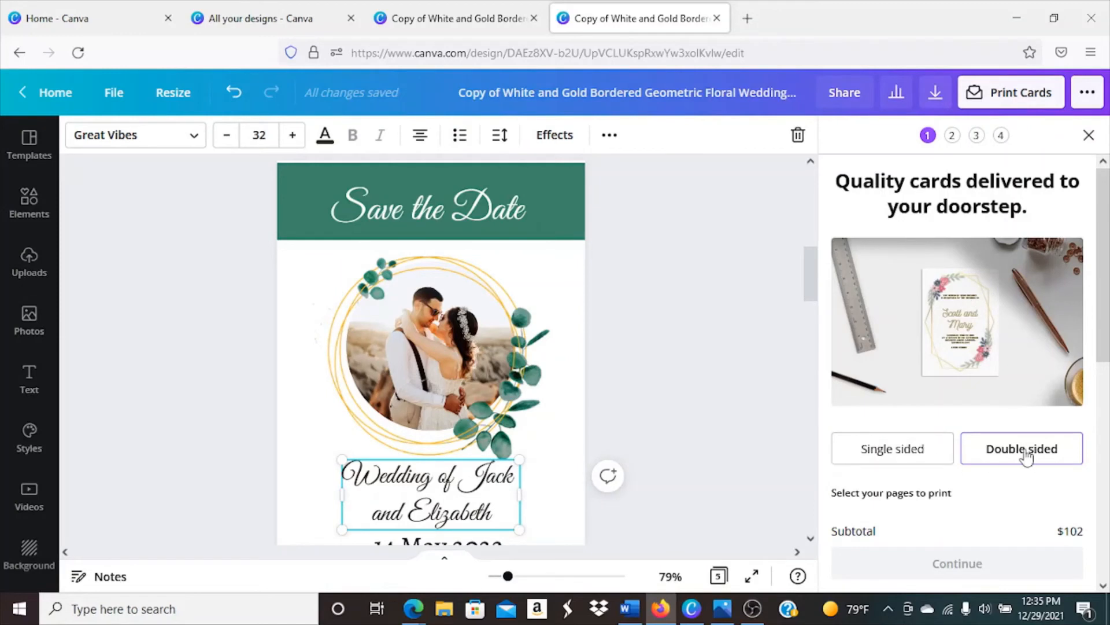
{"action": "scroll", "coordinate": [1004, 497], "scroll_direction": "down", "scroll_amount": 3}
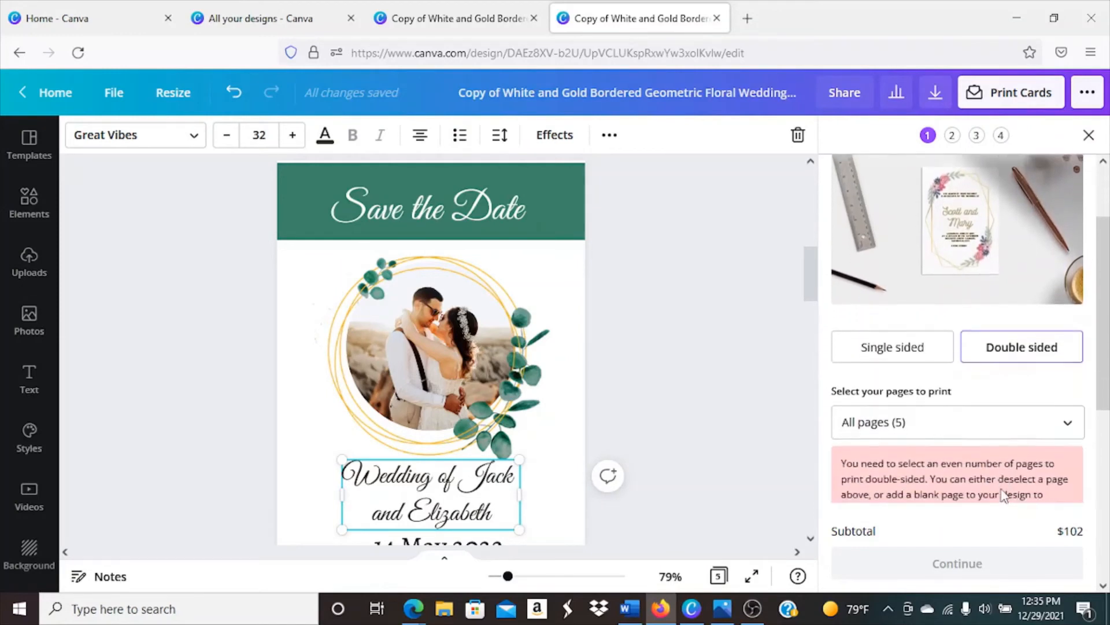
{"action": "scroll", "coordinate": [937, 448], "scroll_direction": "up", "scroll_amount": 3}
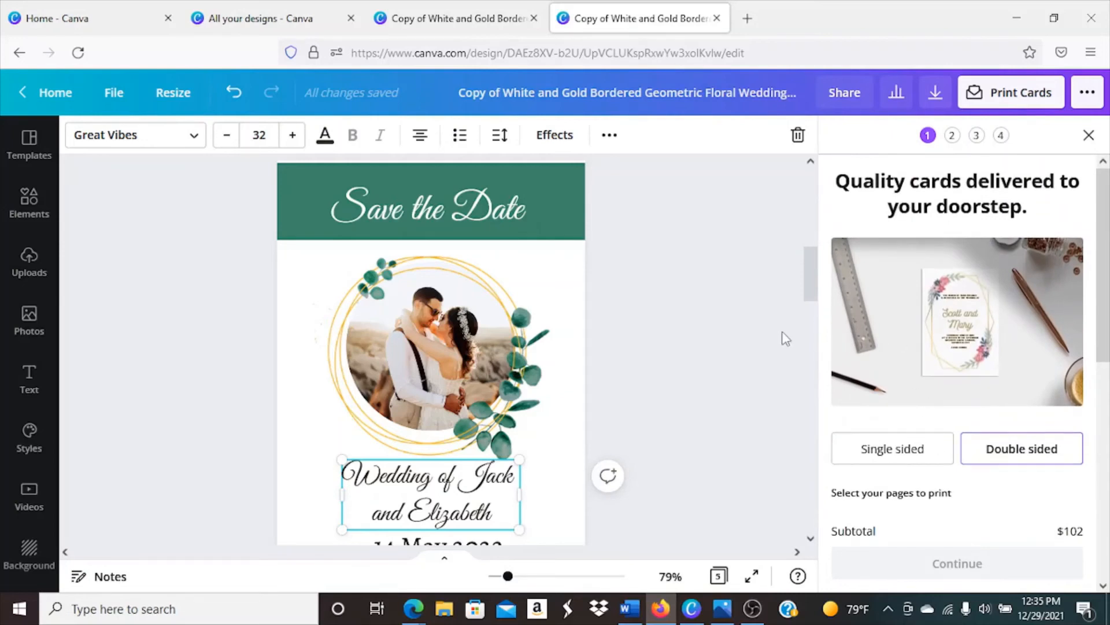
Set up a download of all pages as PNG at size 3, and close the download options without downloading
{"action": "left_click", "coordinate": [1089, 95]}
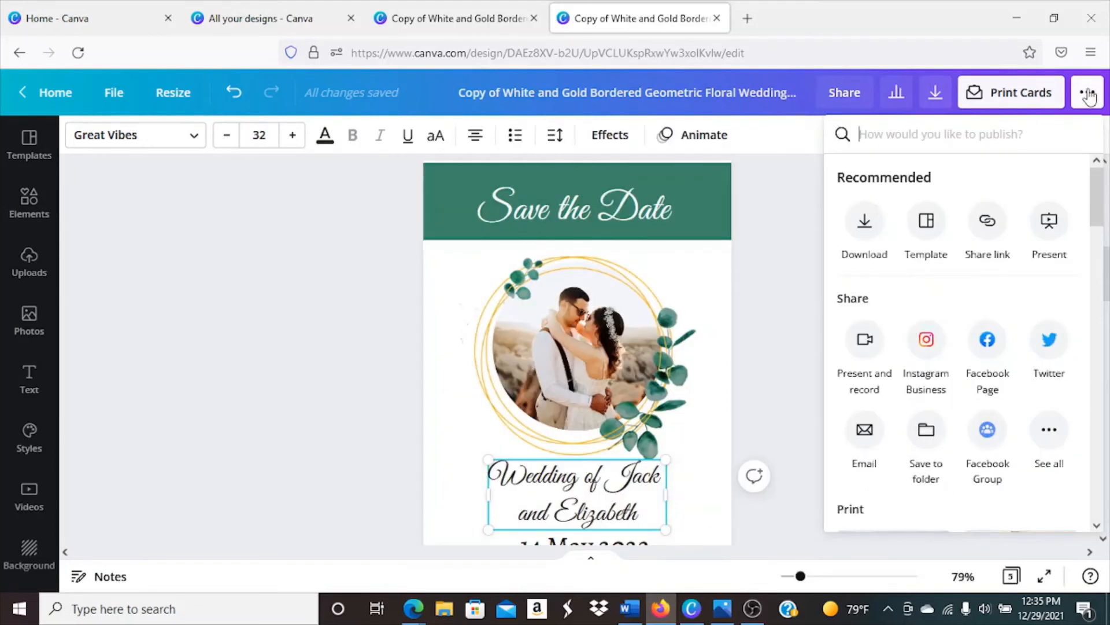
{"action": "left_click", "coordinate": [864, 222]}
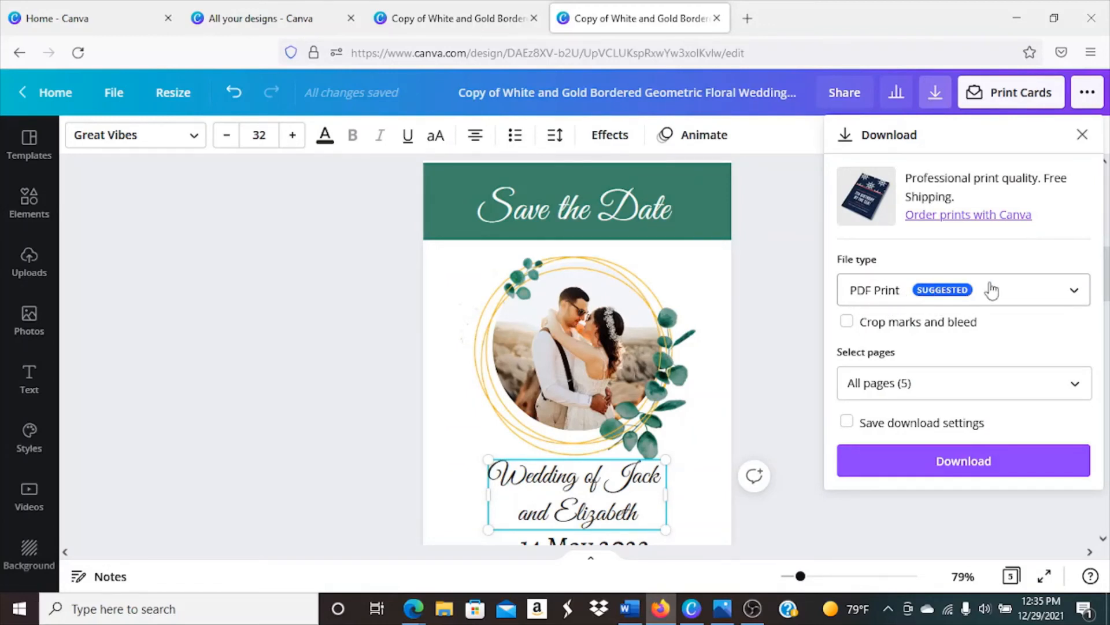
{"action": "left_click", "coordinate": [1008, 303]}
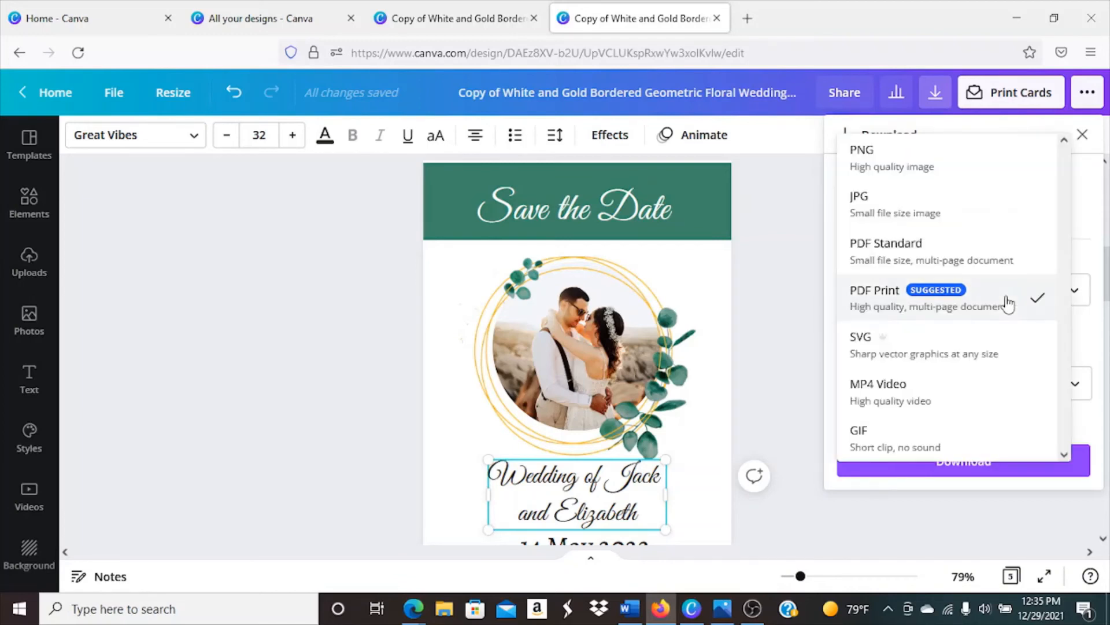
{"action": "left_click", "coordinate": [971, 170]}
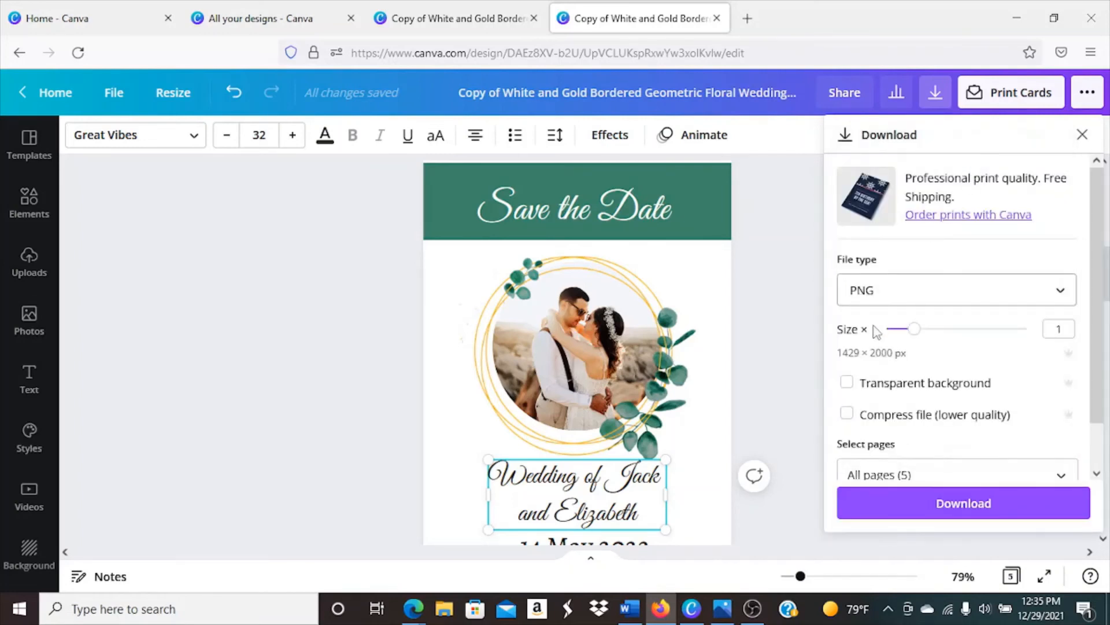
{"action": "left_click_drag", "start_coordinate": [913, 334], "coordinate": [1027, 330]}
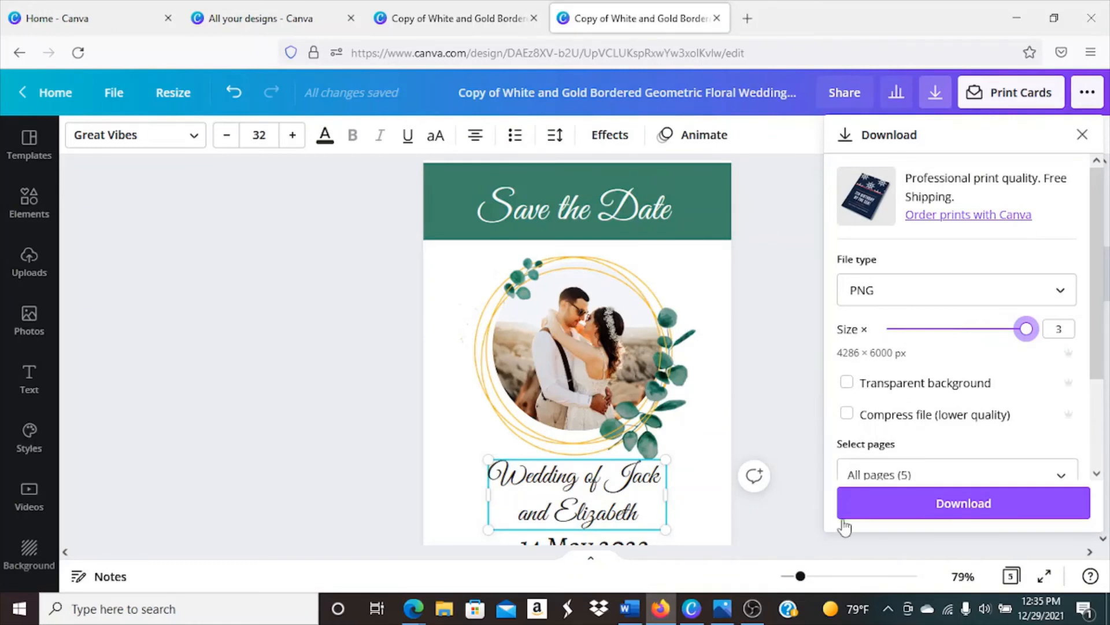
{"action": "left_click", "coordinate": [785, 285]}
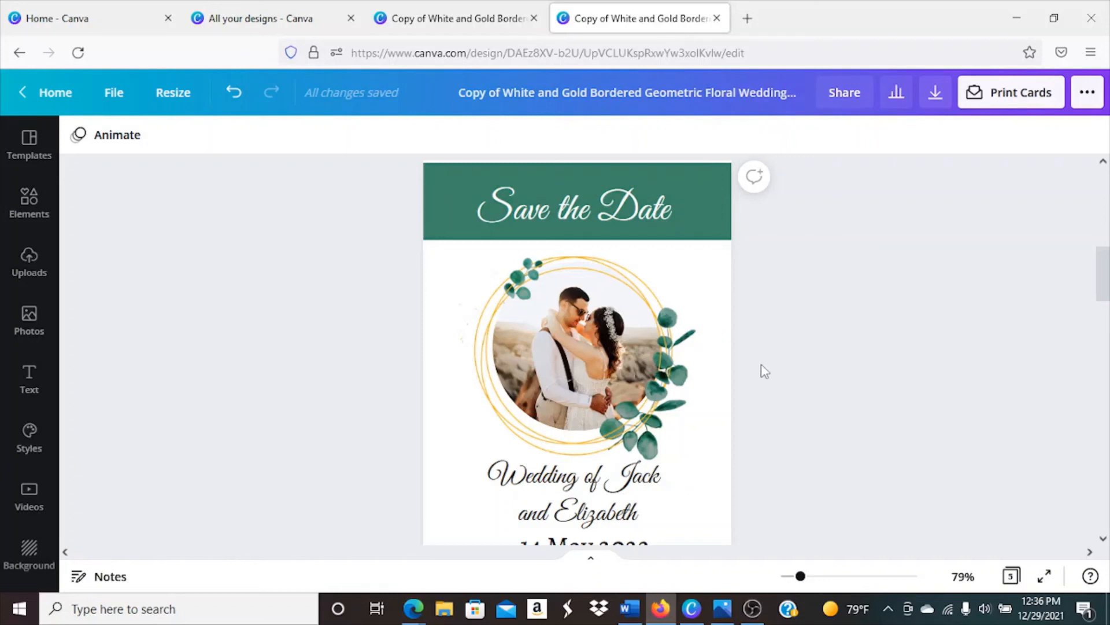
Look through all five card pages and return to the wedding invitation on page 1
{"action": "scroll", "coordinate": [765, 376], "scroll_direction": "down", "scroll_amount": 5}
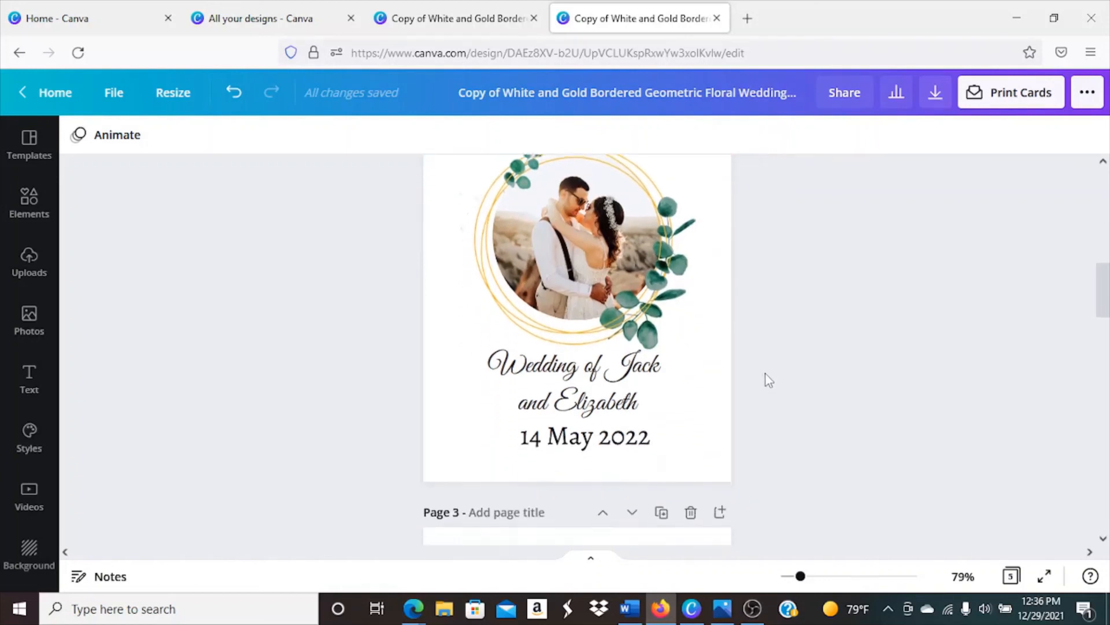
{"action": "scroll", "coordinate": [771, 370], "scroll_direction": "down", "scroll_amount": 10}
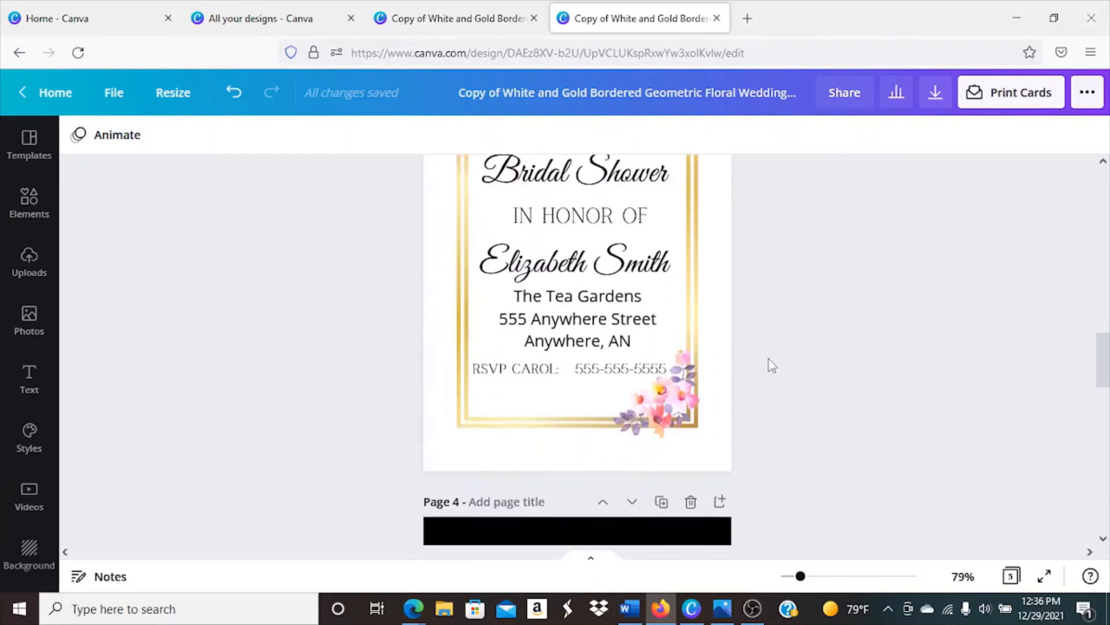
{"action": "scroll", "coordinate": [773, 364], "scroll_direction": "down", "scroll_amount": 10}
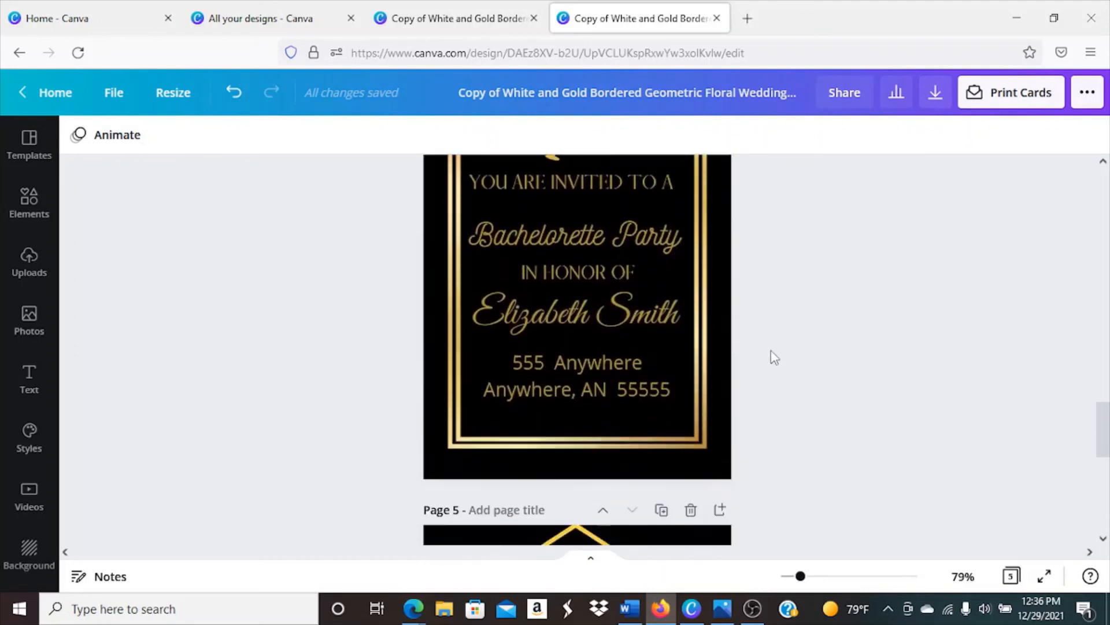
{"action": "scroll", "coordinate": [775, 356], "scroll_direction": "down", "scroll_amount": 4}
{"action": "scroll", "coordinate": [775, 354], "scroll_direction": "up", "scroll_amount": 9}
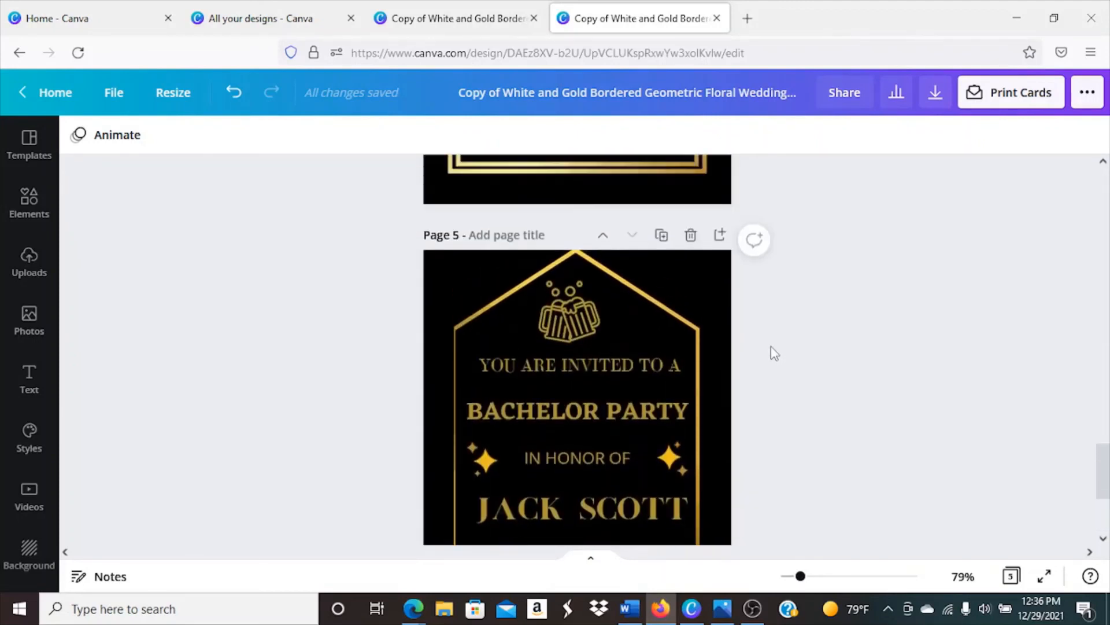
{"action": "scroll", "coordinate": [775, 353], "scroll_direction": "up", "scroll_amount": 15}
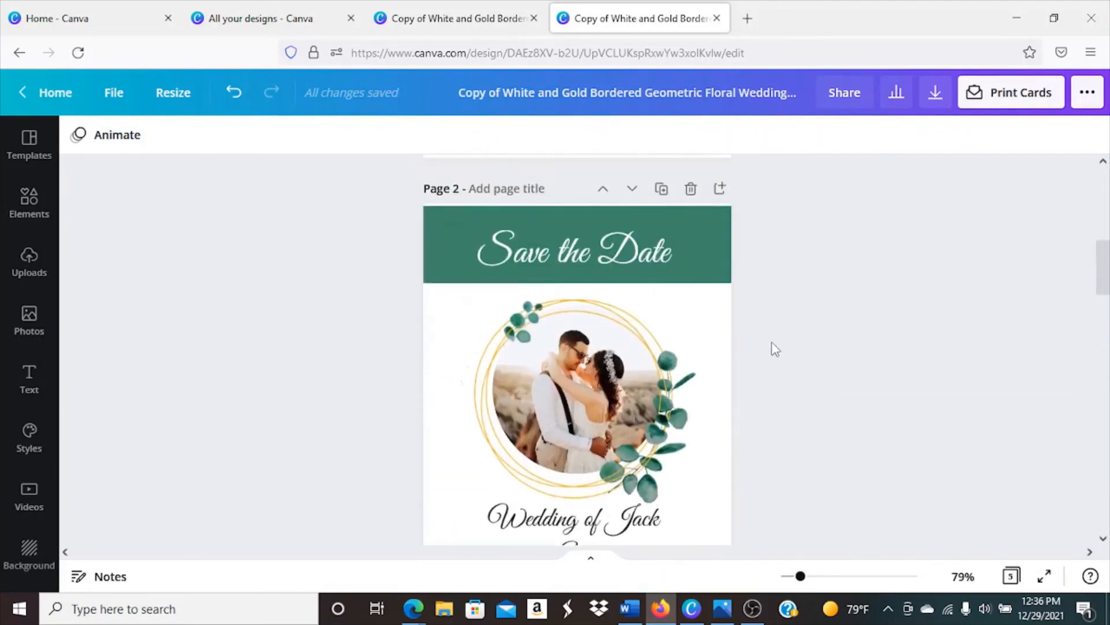
{"action": "scroll", "coordinate": [775, 349], "scroll_direction": "up", "scroll_amount": 3}
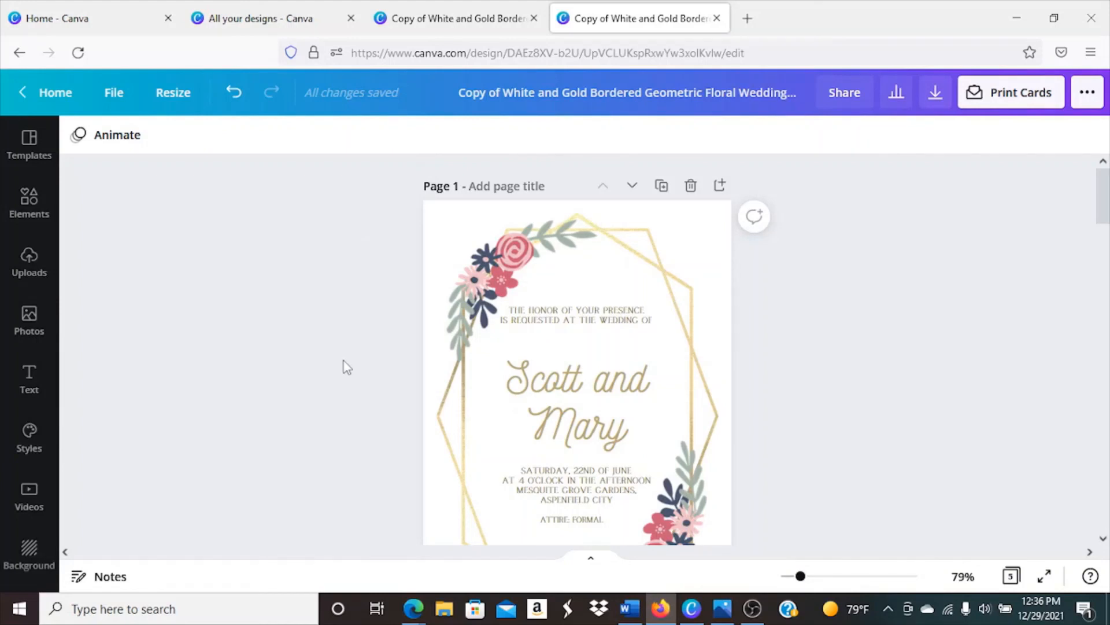
{"action": "scroll", "coordinate": [347, 367], "scroll_direction": "down", "scroll_amount": 1}
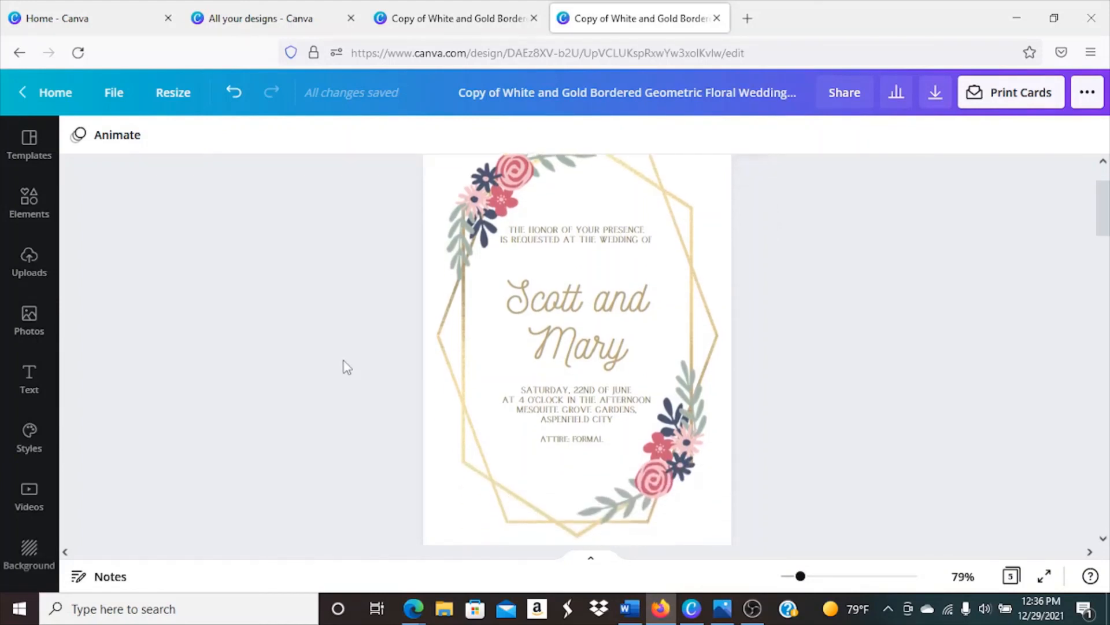
{"action": "scroll", "coordinate": [347, 367], "scroll_direction": "up", "scroll_amount": 1}
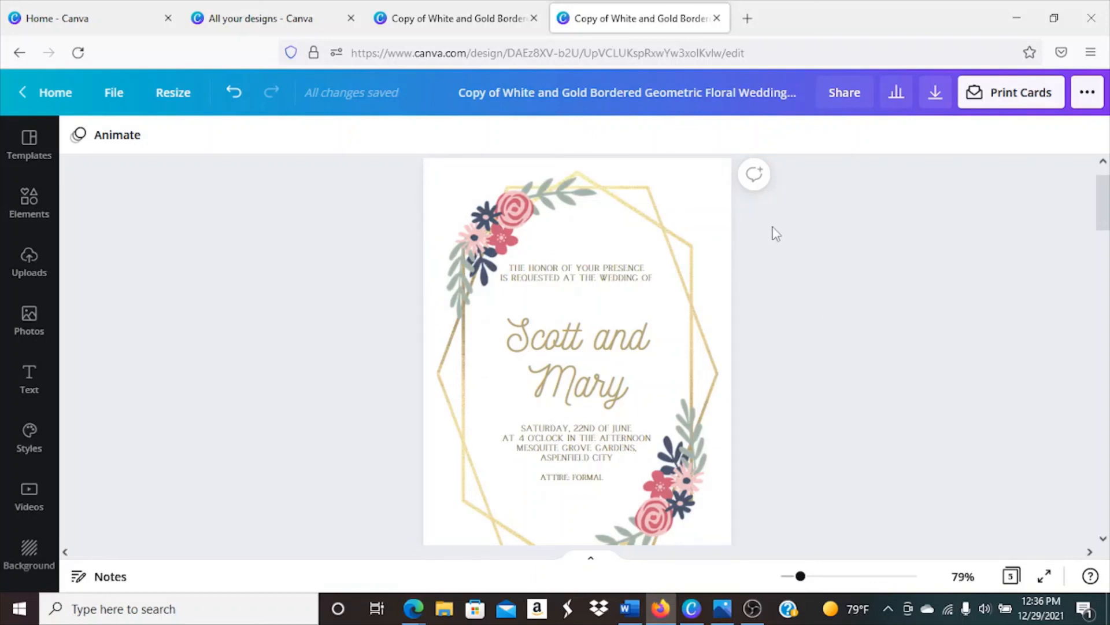
{"action": "left_click", "coordinate": [751, 608]}
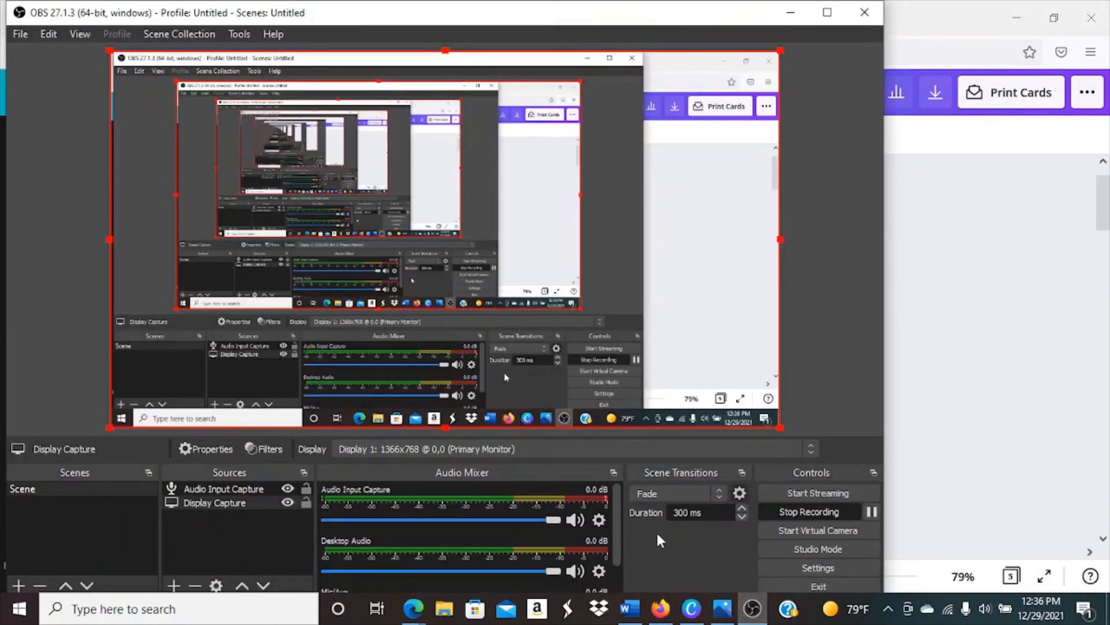